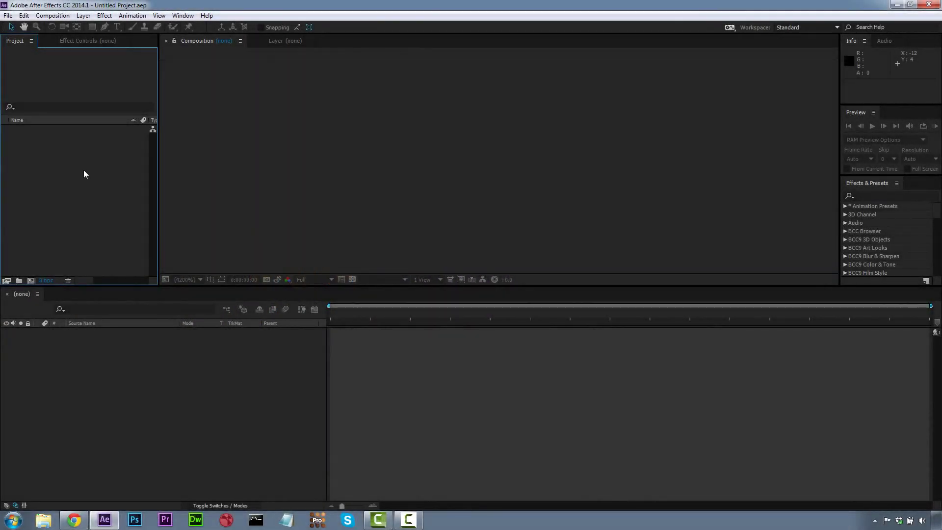
Import the A009_C022_1006PV.mov footage into the project.
right_click(83, 171)
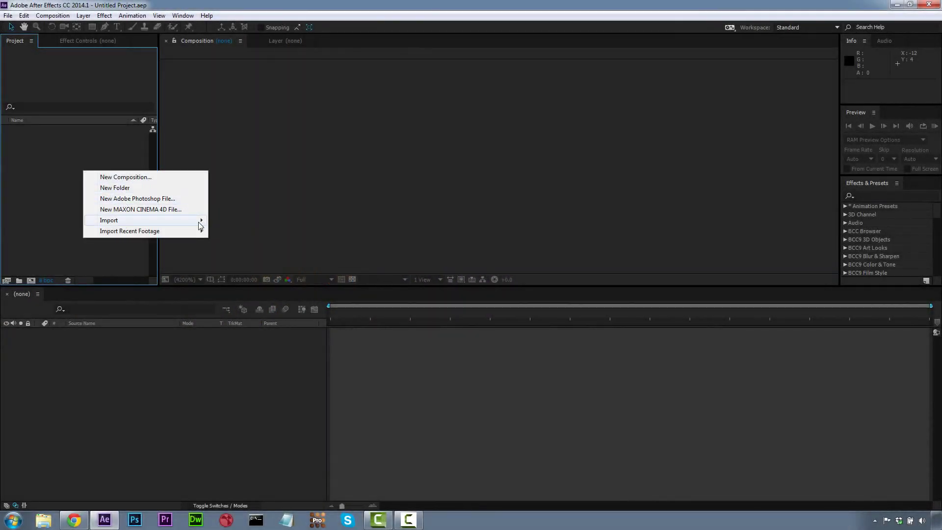
mouse_move(196, 221)
click(253, 217)
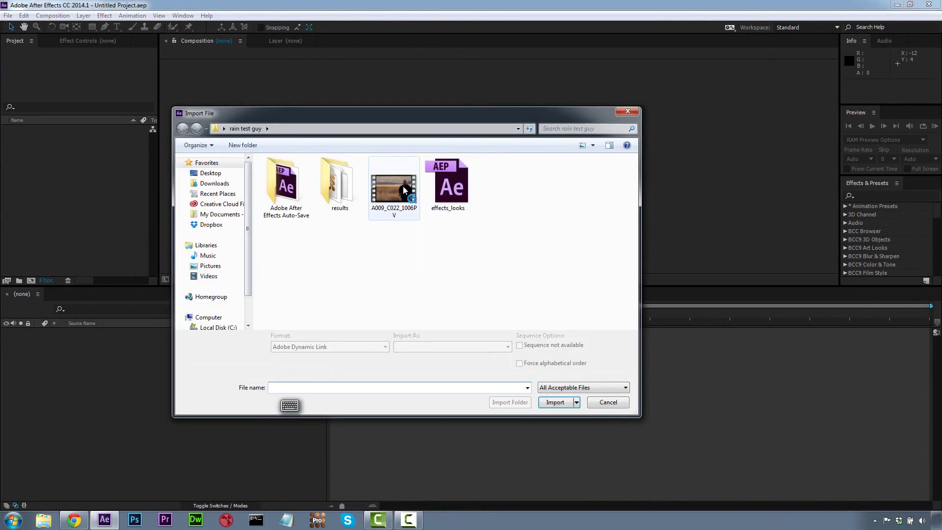
click(394, 189)
click(549, 394)
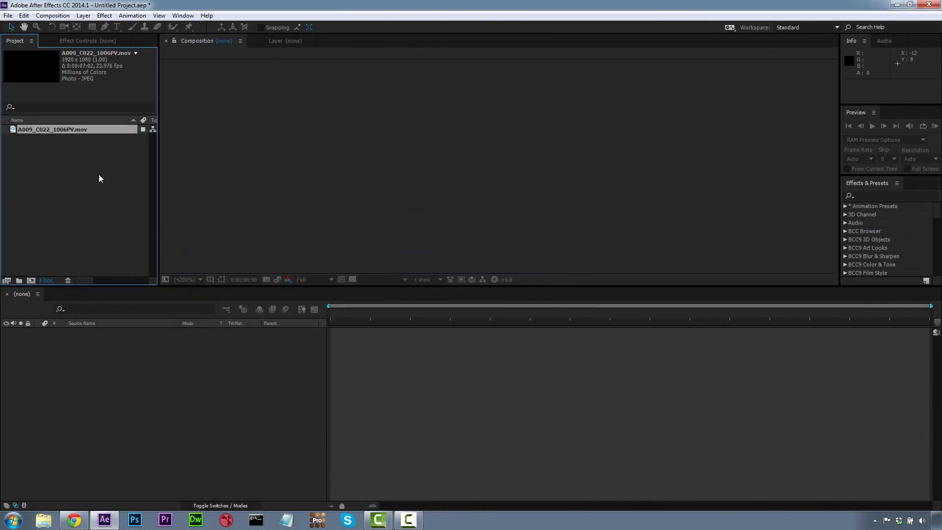
Check the imported clip's frame rate and pixel aspect ratio in its main Interpret Footage settings.
right_click(91, 132)
mouse_move(164, 205)
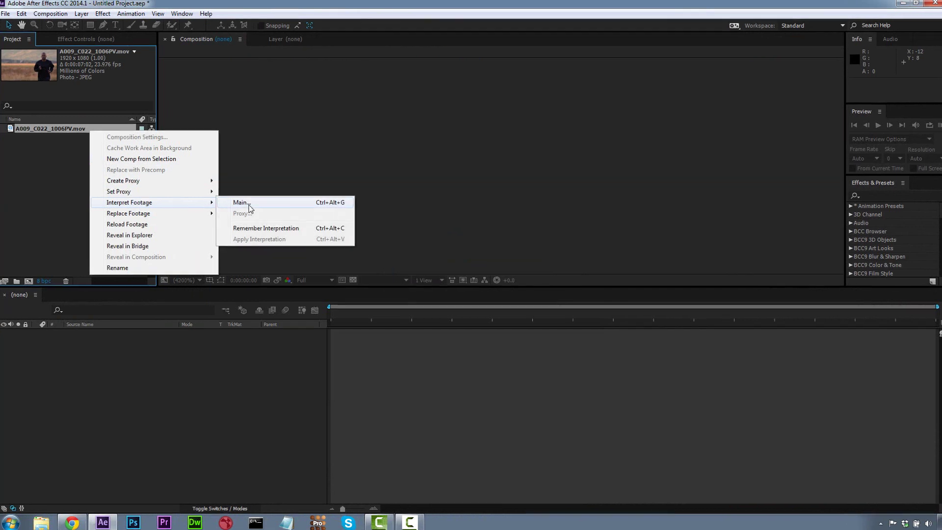
click(242, 203)
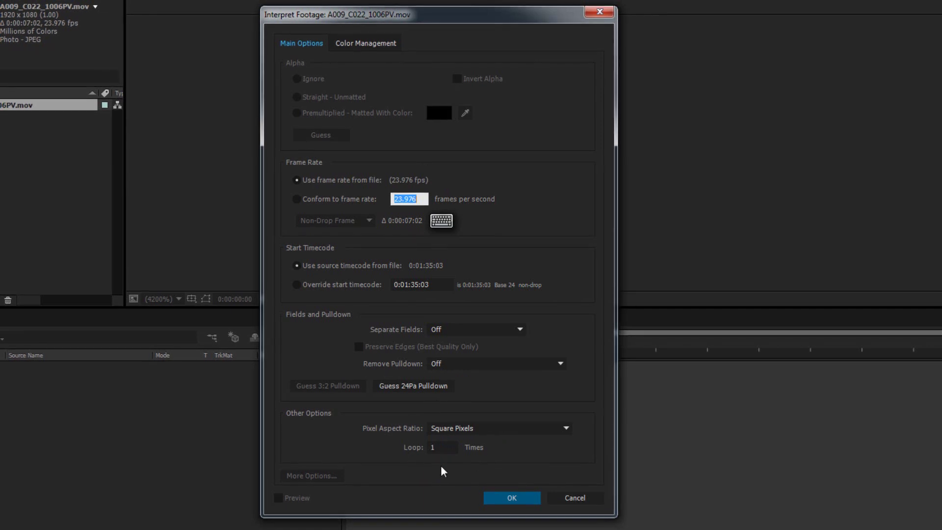
click(513, 499)
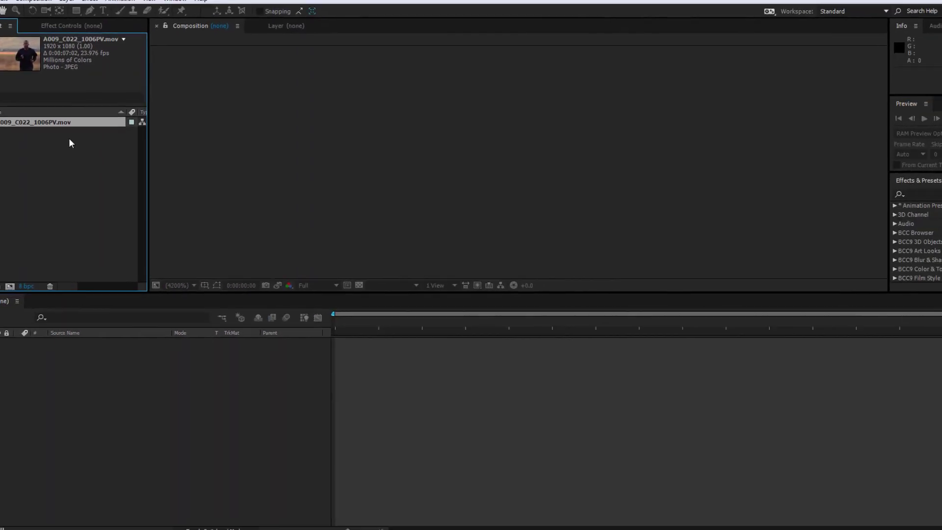
Create a composition from the A009_C022_1006PV.mov clip and review its composition settings.
drag(69, 124, 151, 398)
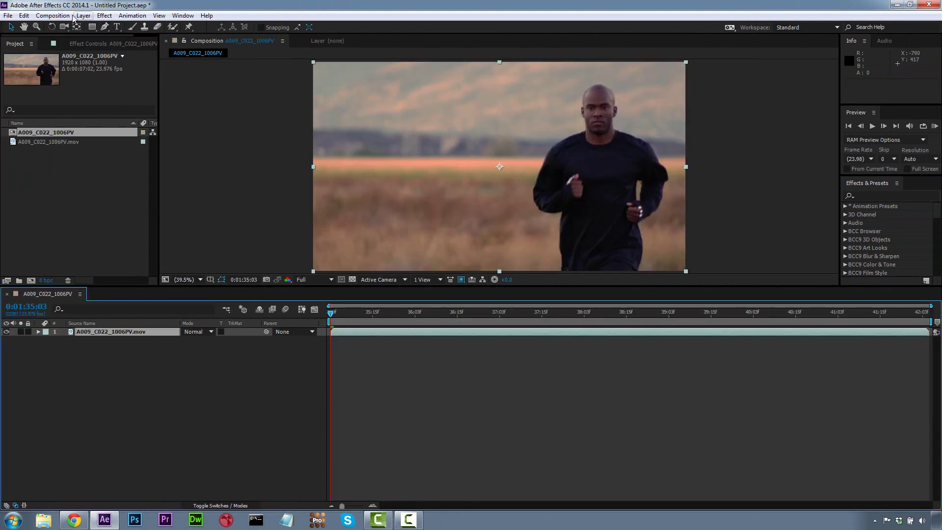
click(53, 15)
click(68, 45)
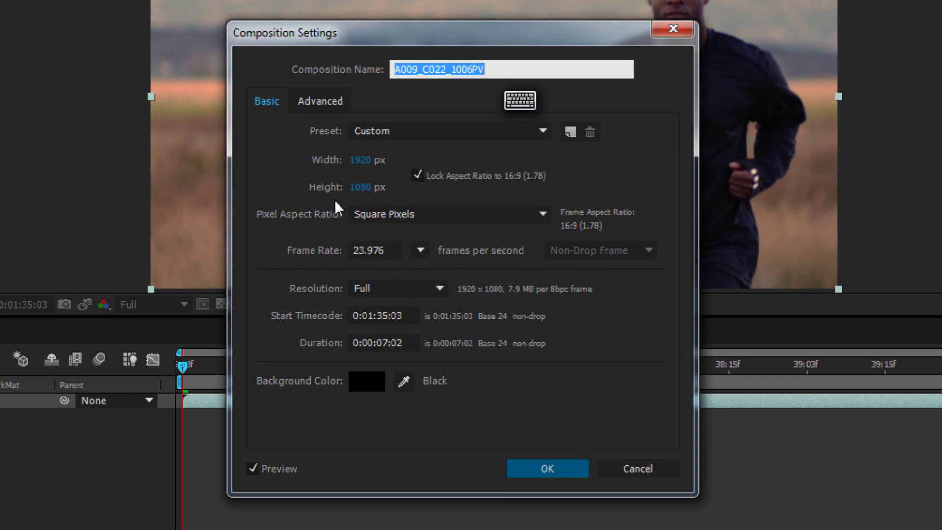
click(545, 469)
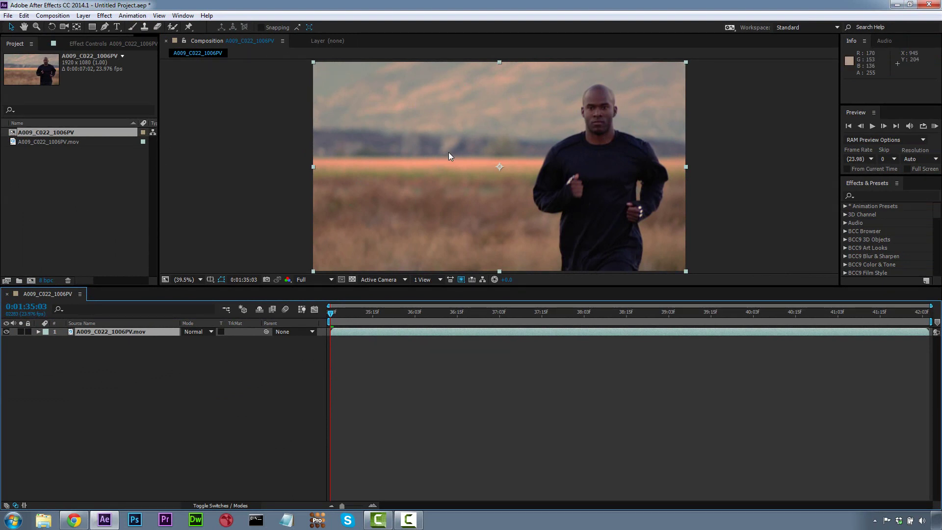
Play the composition to preview the runner footage and return the playhead to the first frame.
click(872, 126)
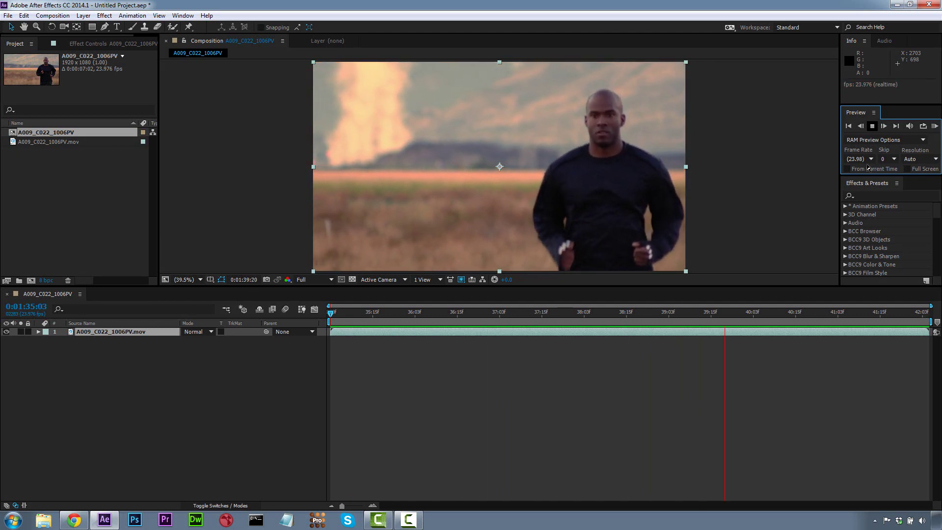
click(872, 127)
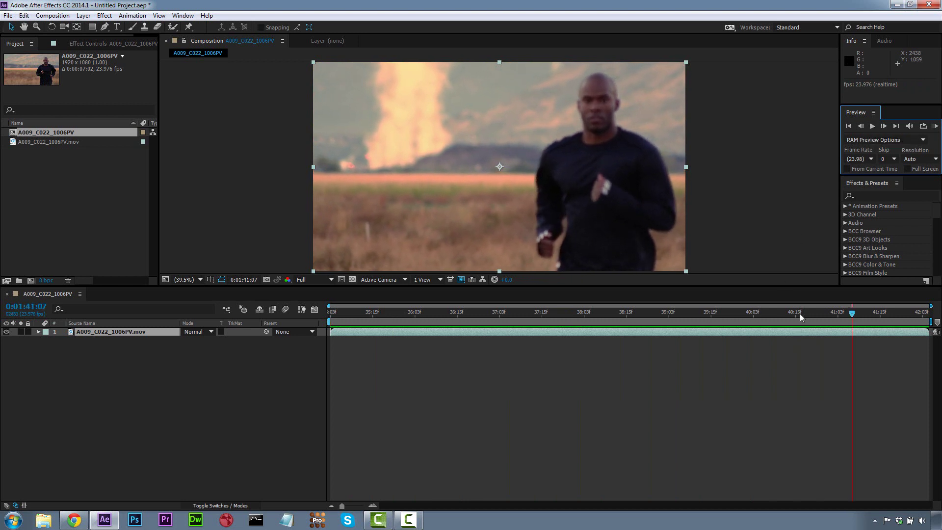
drag(853, 312, 239, 293)
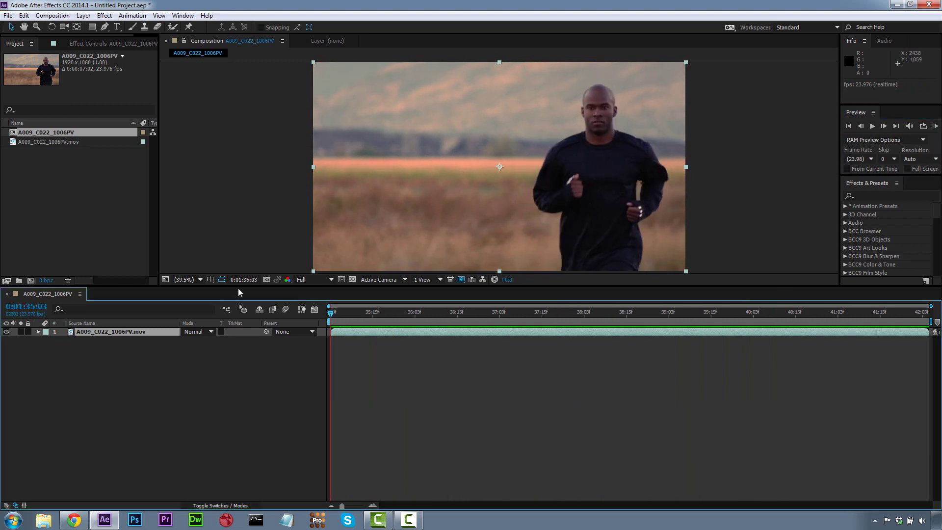
Open the clip in mocha AE, skipping registration, and create a tracking project named A009_C022_1006PV_demotest.
click(128, 16)
click(166, 200)
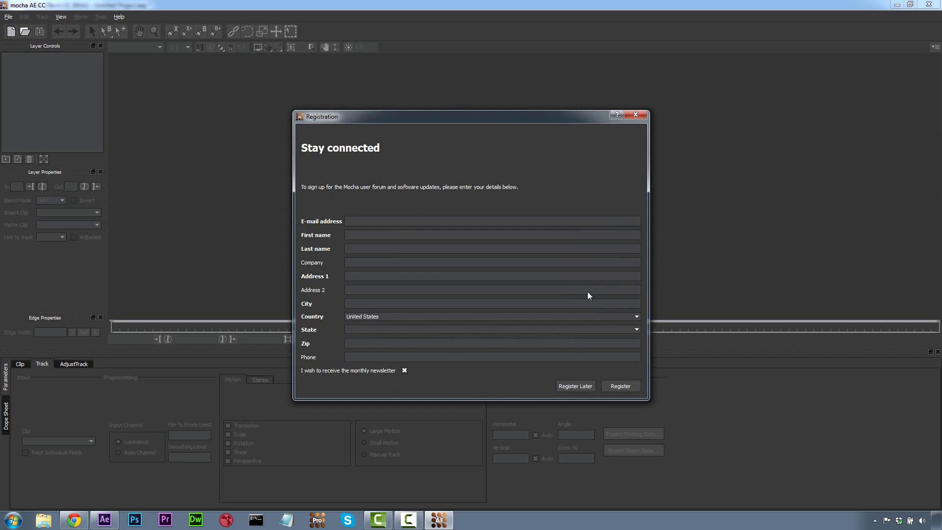
click(576, 386)
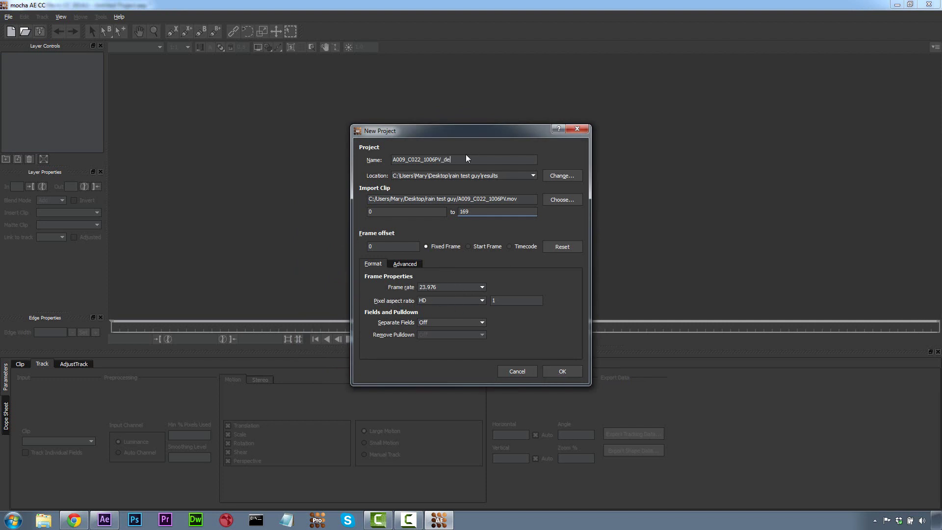
text(motest)
click(562, 371)
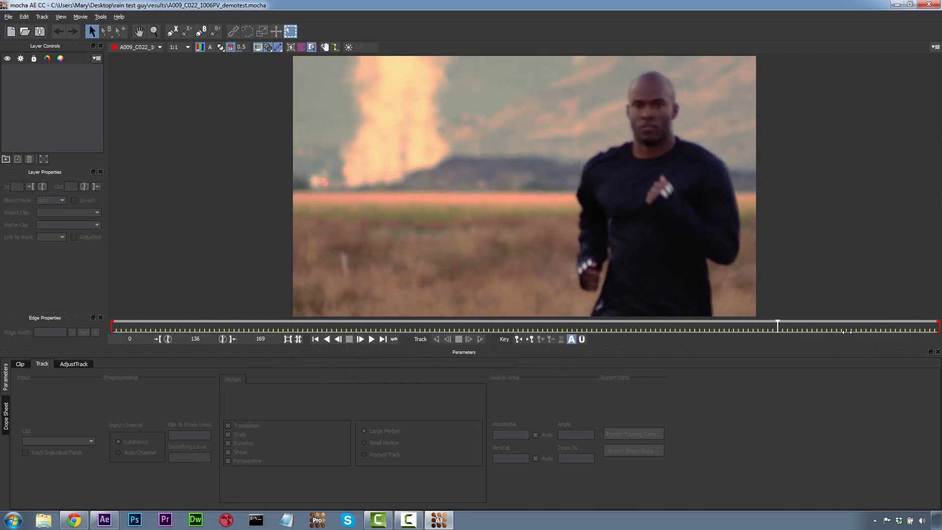
Draw a closed X-spline around the runner's head and neck at frame 0 and adjust its control handles.
click(171, 32)
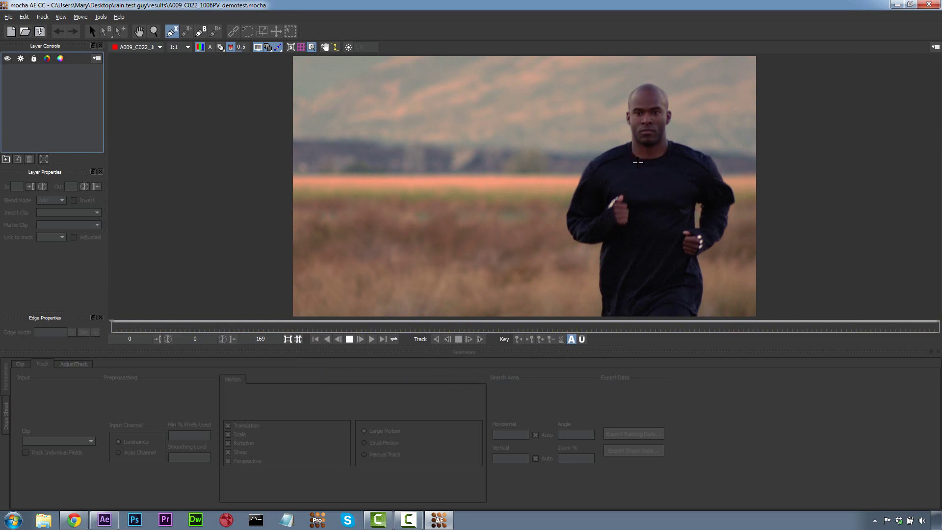
click(638, 163)
click(631, 156)
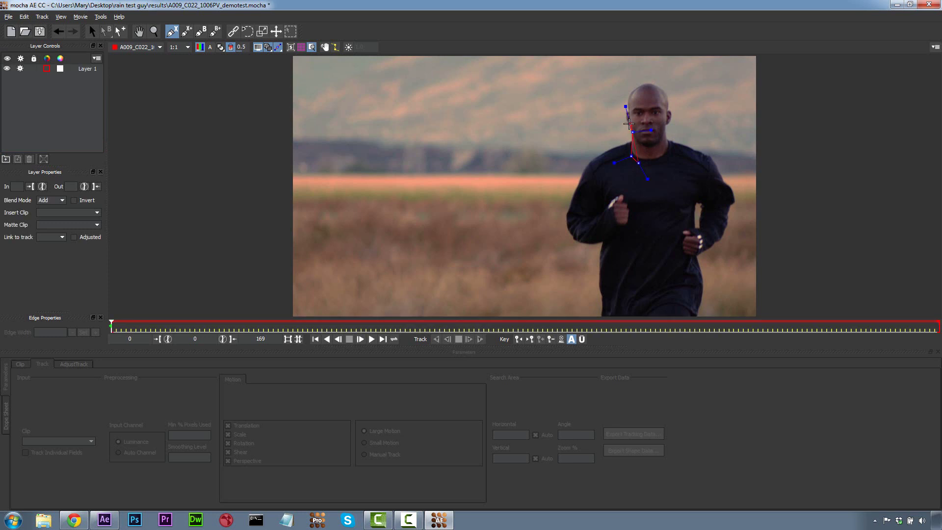
click(635, 90)
click(647, 82)
click(663, 87)
click(669, 98)
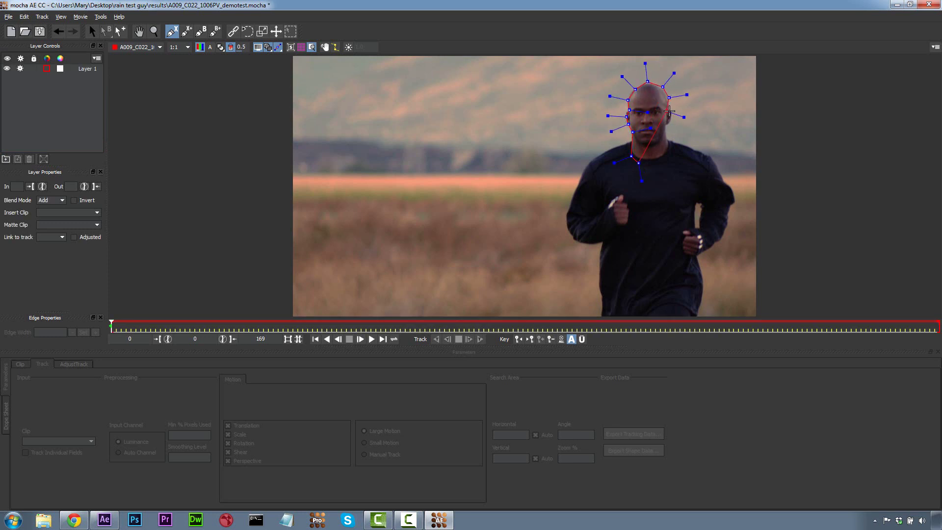
click(669, 112)
click(636, 161)
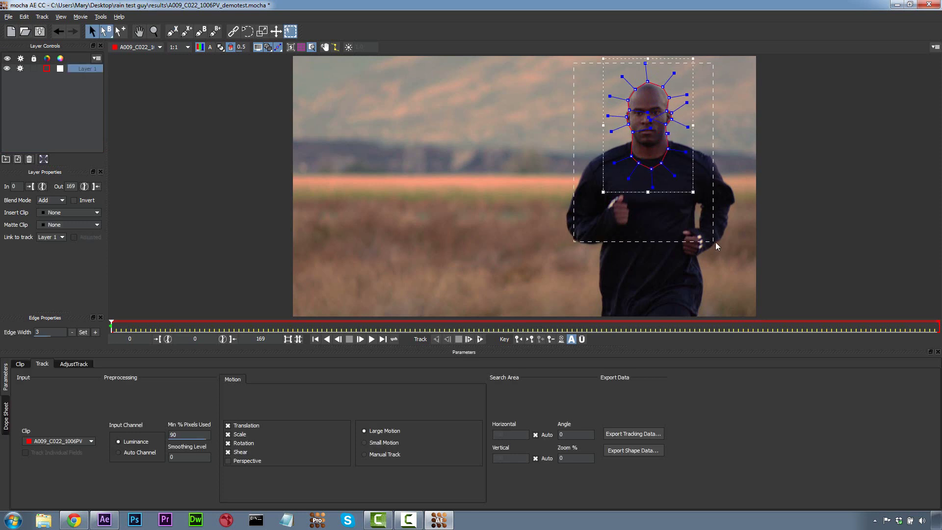
drag(675, 72, 633, 91)
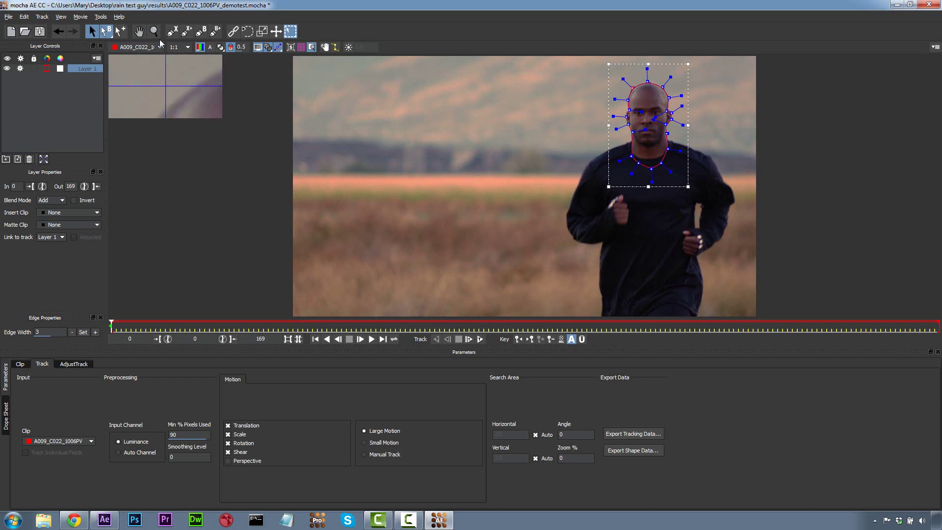
Rename the head shape's layer as "head track" and track it forward through the clip.
click(172, 31)
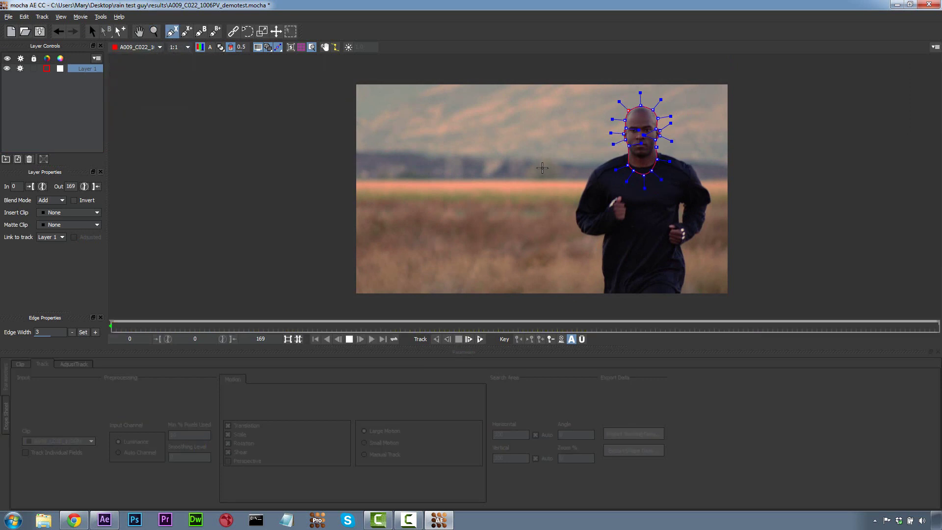
click(84, 71)
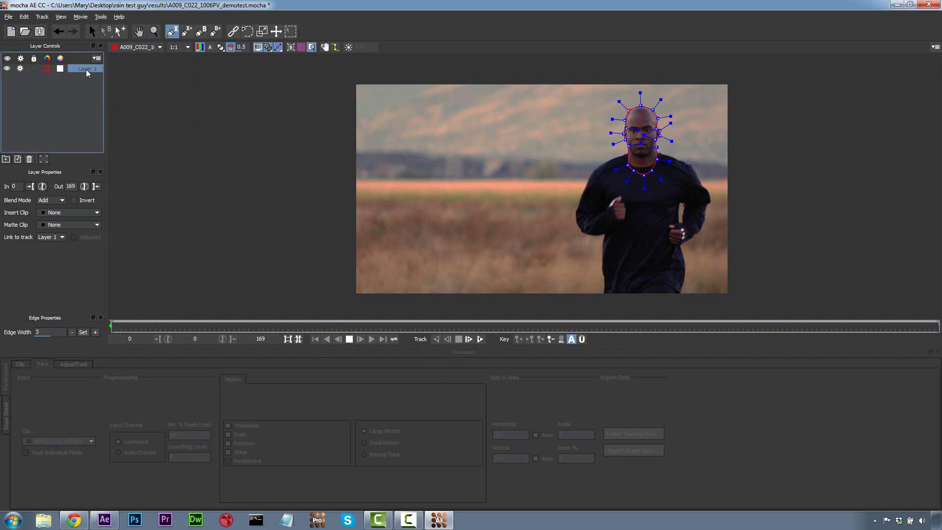
text(head track)
key(Return)
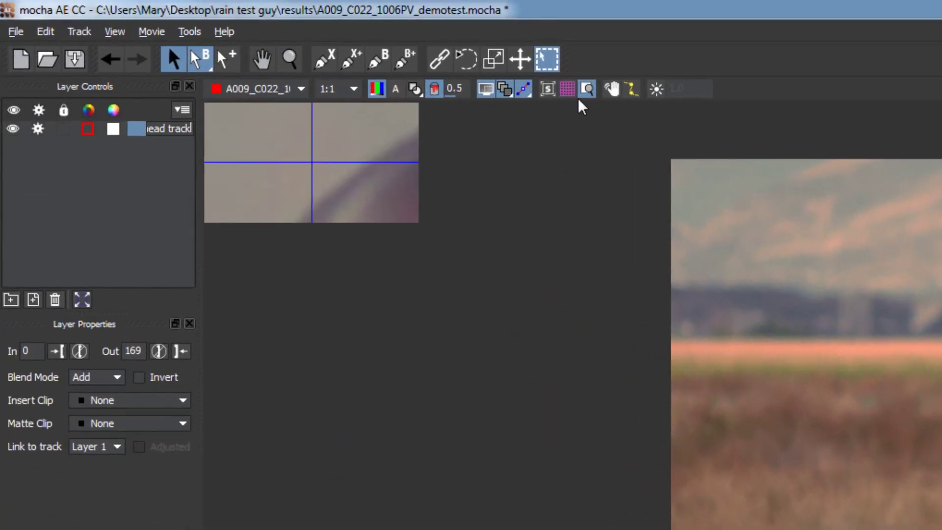
key(Return)
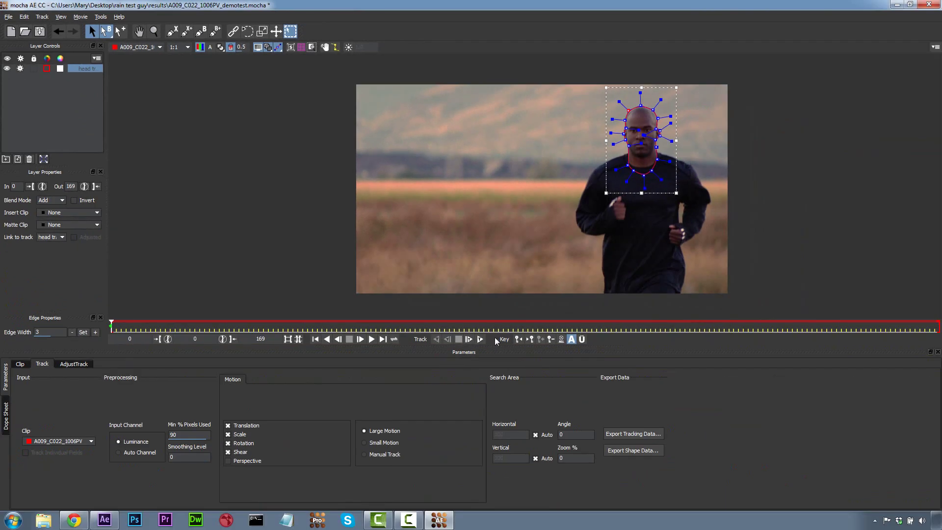
click(480, 339)
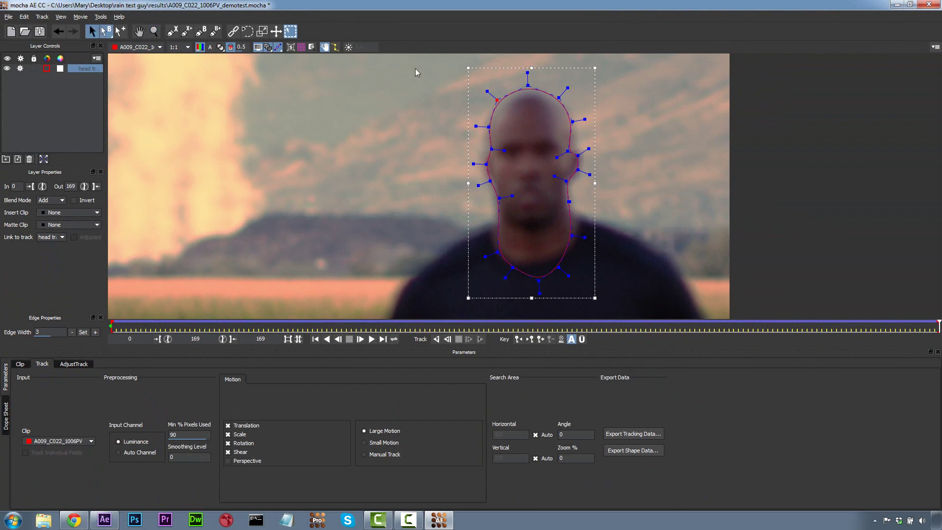
Widen the head spline on both sides at frame 169 and refit its ear points at frame 122.
drag(594, 184, 599, 185)
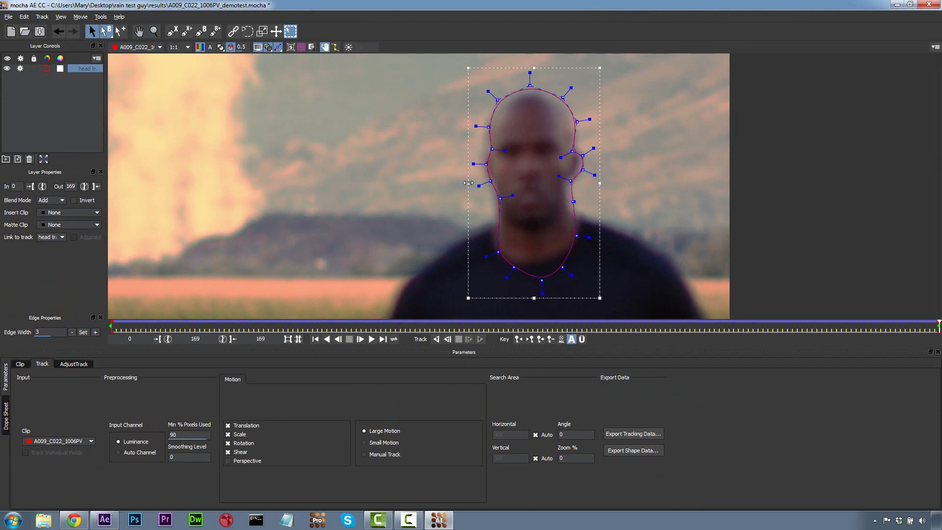
drag(468, 183, 464, 183)
drag(937, 328, 710, 328)
drag(606, 216, 548, 144)
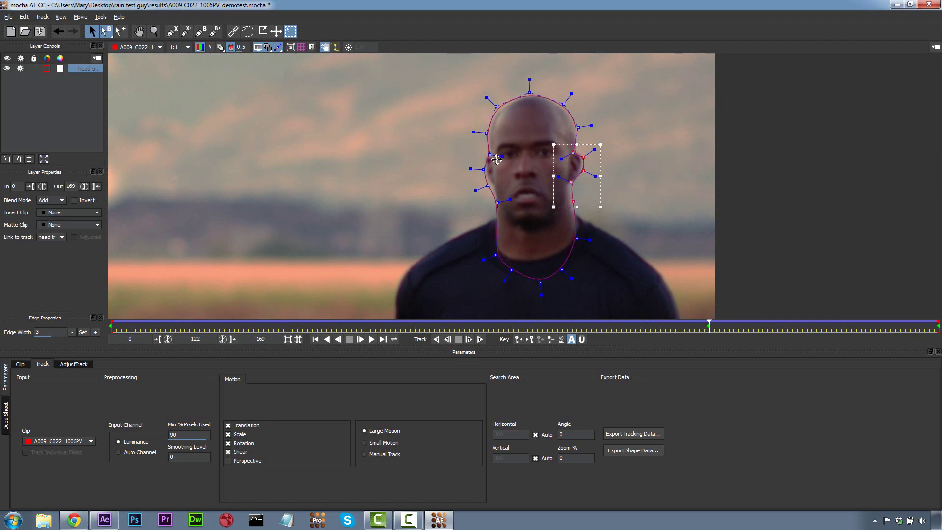
key(ctrl+a)
Refit the head spline at several earlier frames, including its upper points at frame 57, and play the clip to check the fit.
drag(709, 327, 259, 328)
drag(486, 73, 580, 140)
mouse_move(258, 328)
mouse_down()
mouse_move(471, 314)
mouse_move(390, 321)
mouse_up()
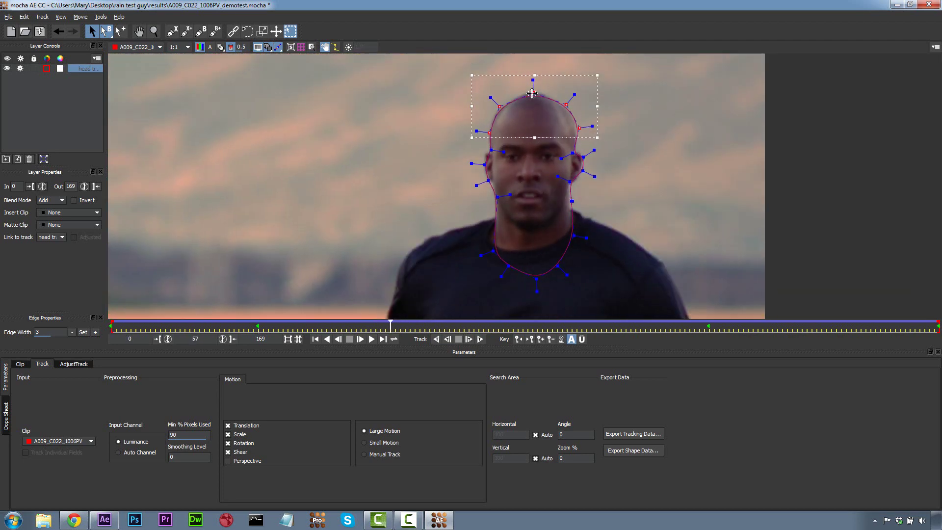
drag(532, 93, 531, 91)
drag(391, 324, 938, 324)
key(z)
drag(303, 120, 512, 171)
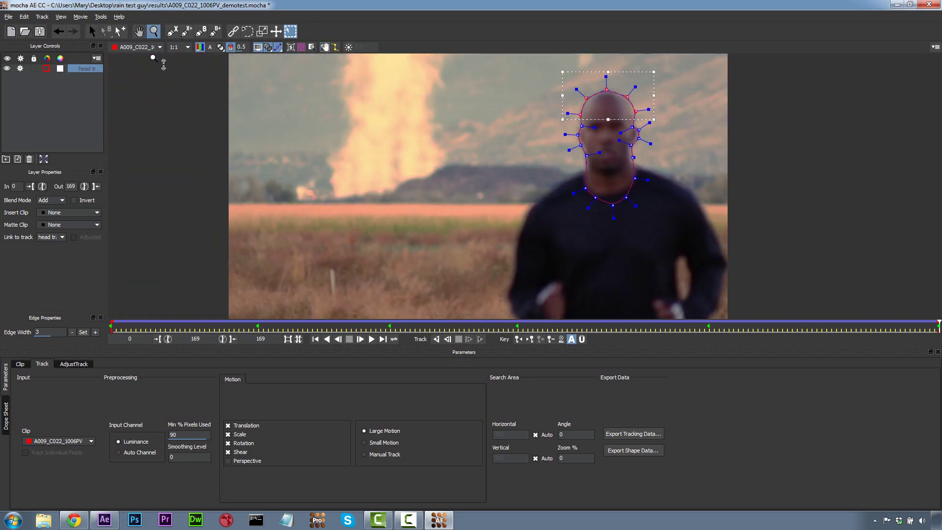
key(s)
key(shift+z)
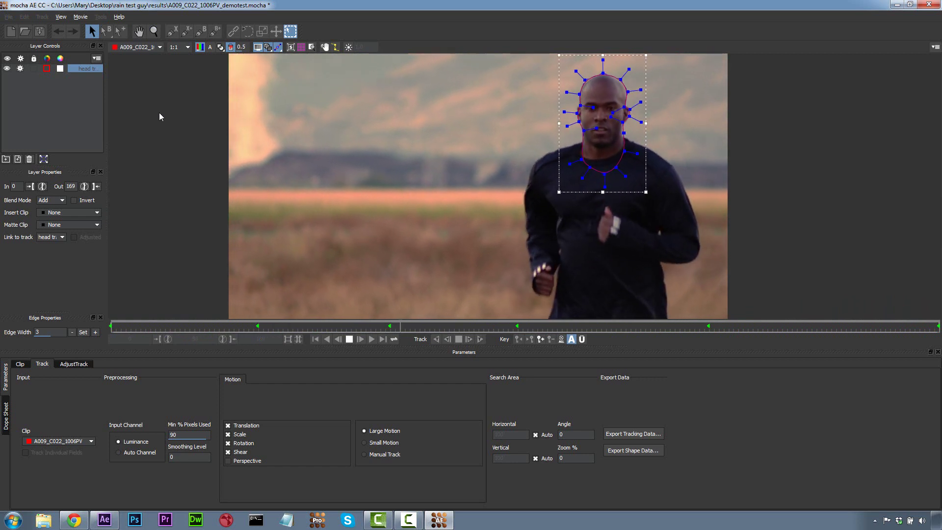
Draw a closed X-spline around the runner's right arm, from shoulder to fist, at frame 21.
drag(201, 325, 215, 326)
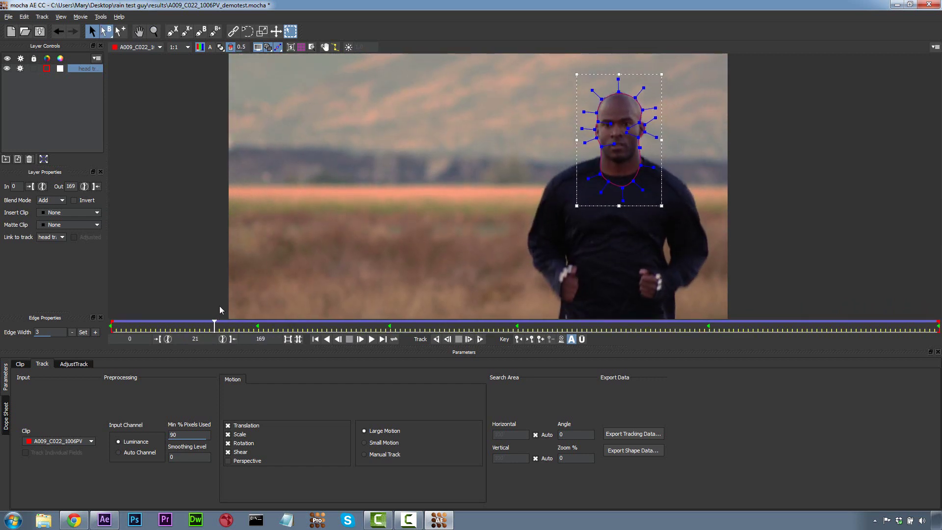
drag(387, 137, 368, 172)
click(172, 31)
click(370, 98)
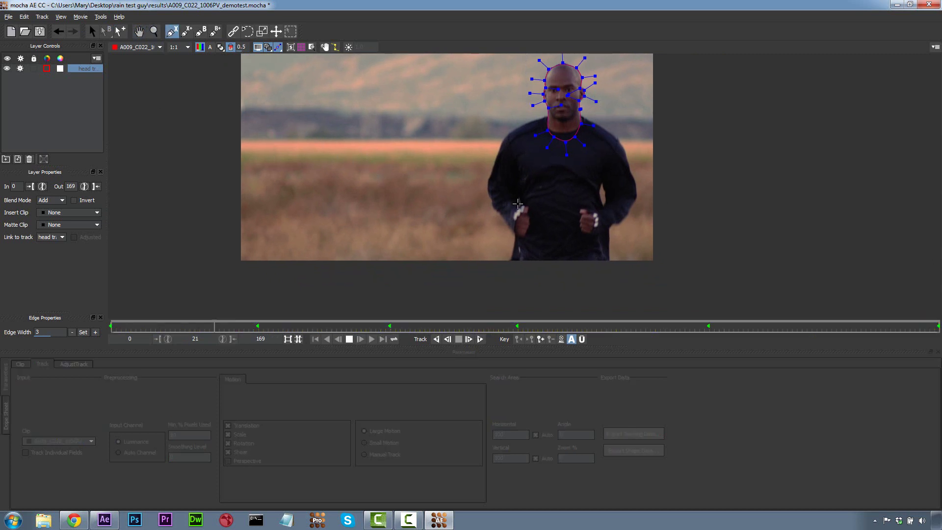
click(519, 201)
click(506, 234)
click(489, 205)
click(488, 178)
click(497, 149)
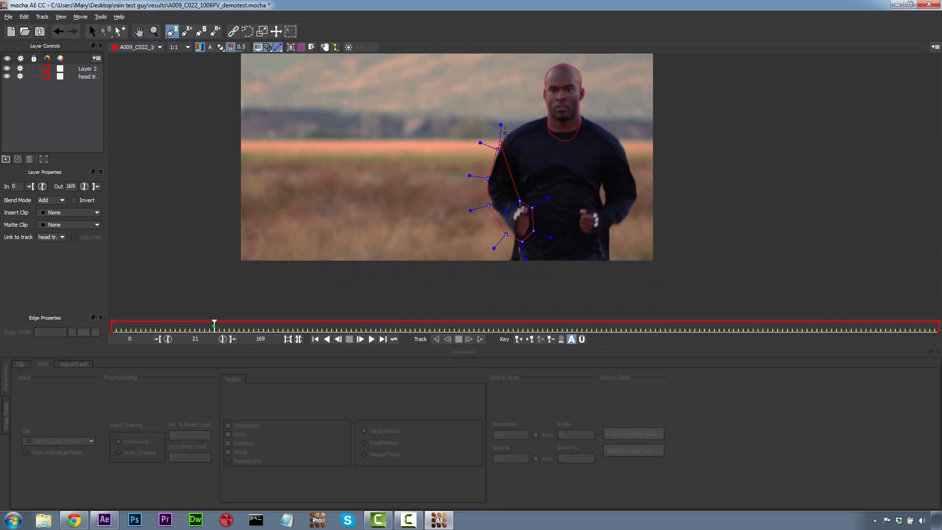
click(510, 130)
click(528, 130)
right_click(561, 265)
key(ctrl+l)
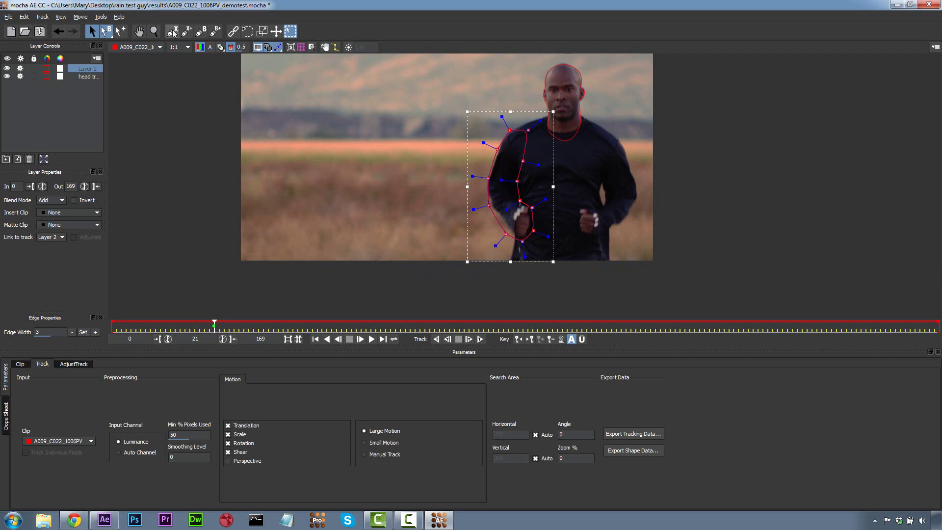
Draw a closed X-spline around the runner's other arm, from fist to shoulder, at frame 21 and smooth its curve.
click(579, 235)
click(571, 212)
click(588, 208)
click(604, 207)
click(601, 175)
click(595, 146)
click(617, 134)
click(628, 144)
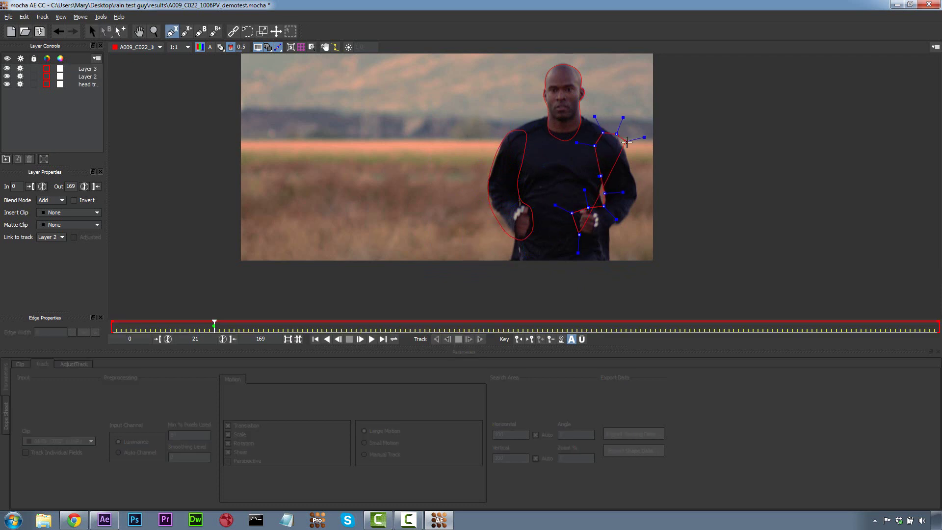
click(634, 172)
click(638, 192)
click(622, 223)
right_click(612, 231)
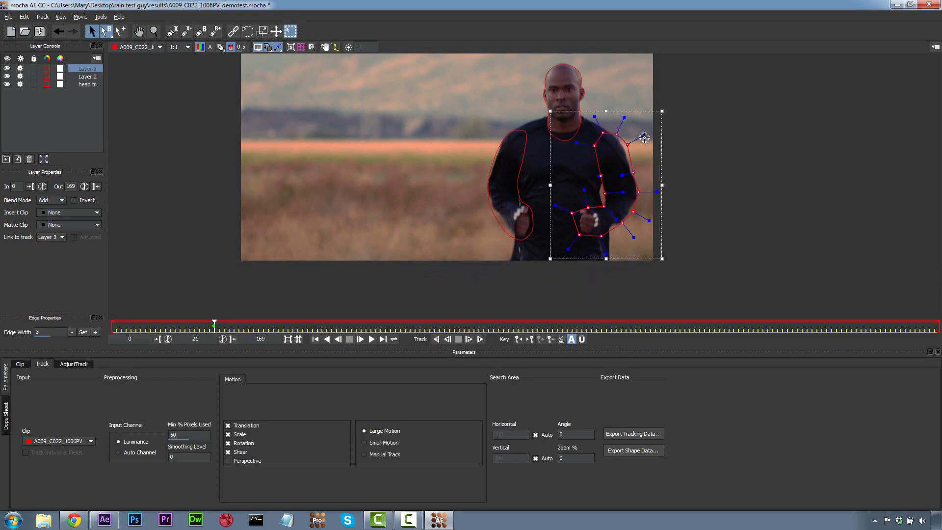
drag(645, 137, 607, 158)
Rename Layer 2 as "left arm" and Layer 3 as "right arm", and turn off tracking for the head layer.
click(88, 76)
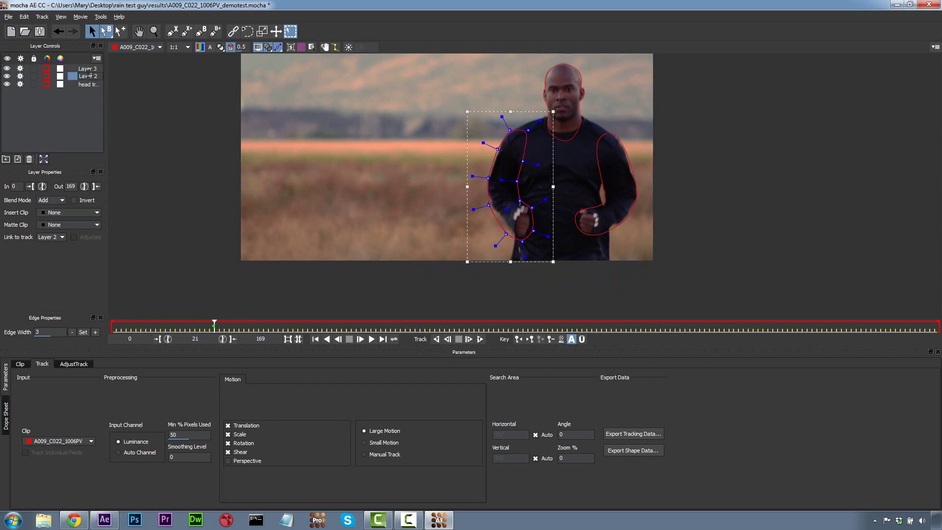
click(92, 68)
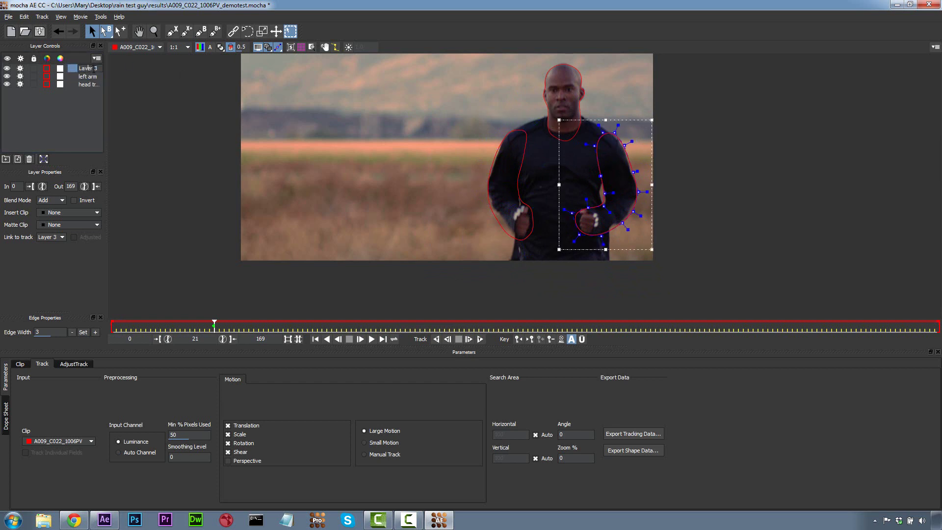
click(201, 99)
click(16, 88)
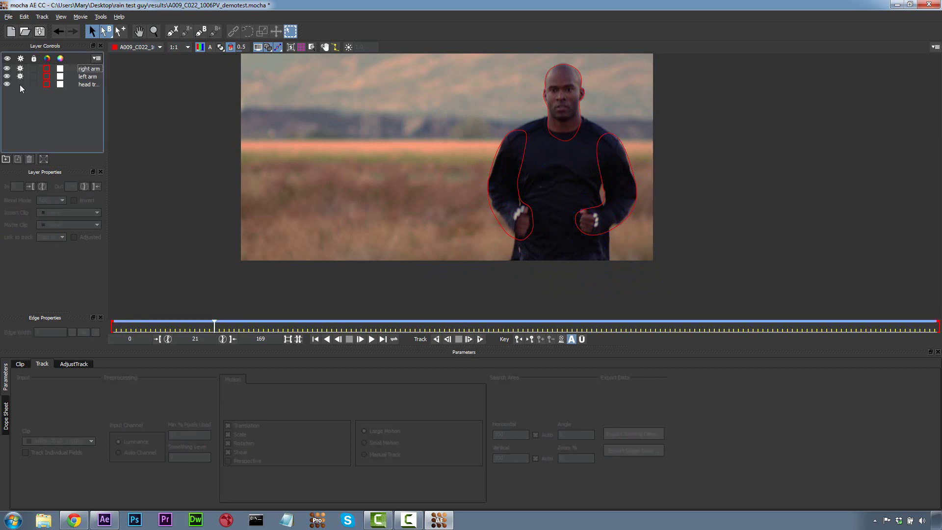
Draw a closed X-spline around the runner's torso at frame 21, from the shoulders and neck to below the image edge.
click(89, 69)
click(173, 31)
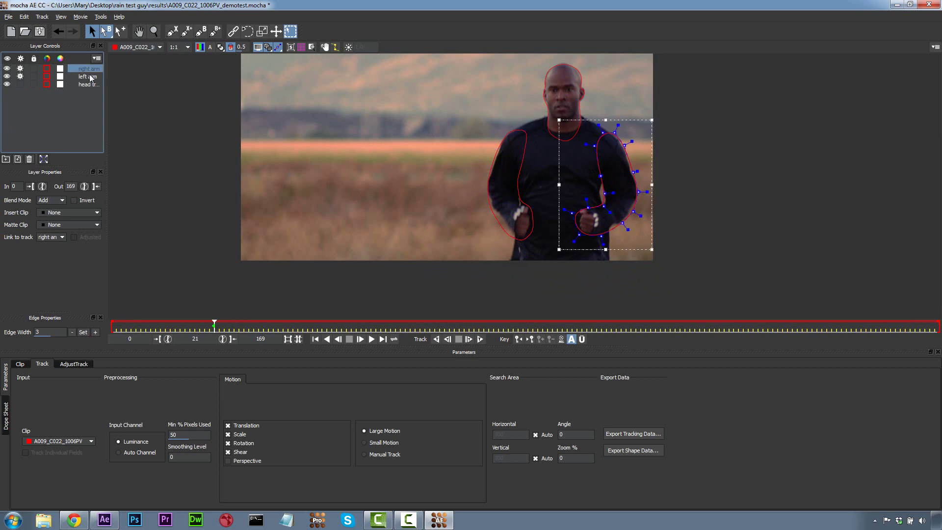
click(503, 144)
click(515, 127)
click(550, 115)
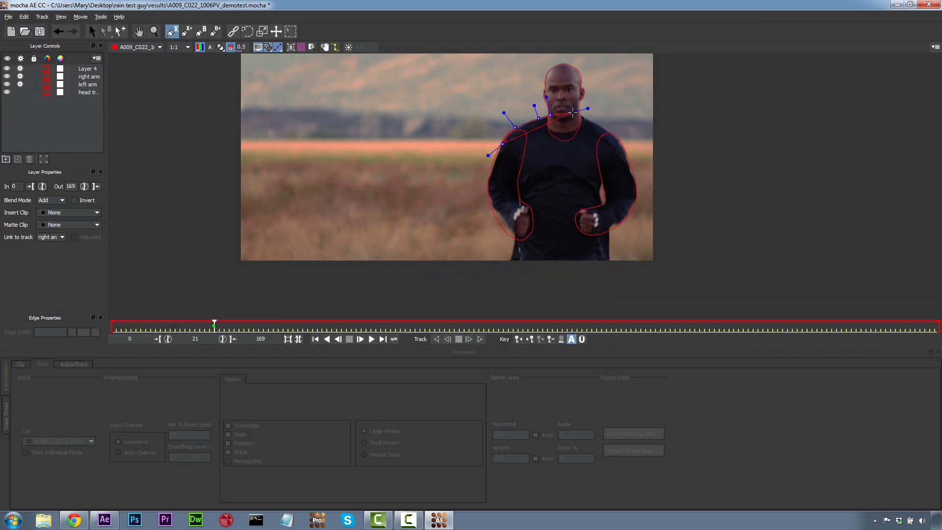
click(574, 114)
click(583, 116)
click(609, 130)
click(619, 143)
click(607, 179)
click(605, 189)
click(612, 231)
click(614, 271)
click(513, 289)
click(508, 268)
click(516, 241)
click(520, 212)
click(518, 180)
right_click(518, 156)
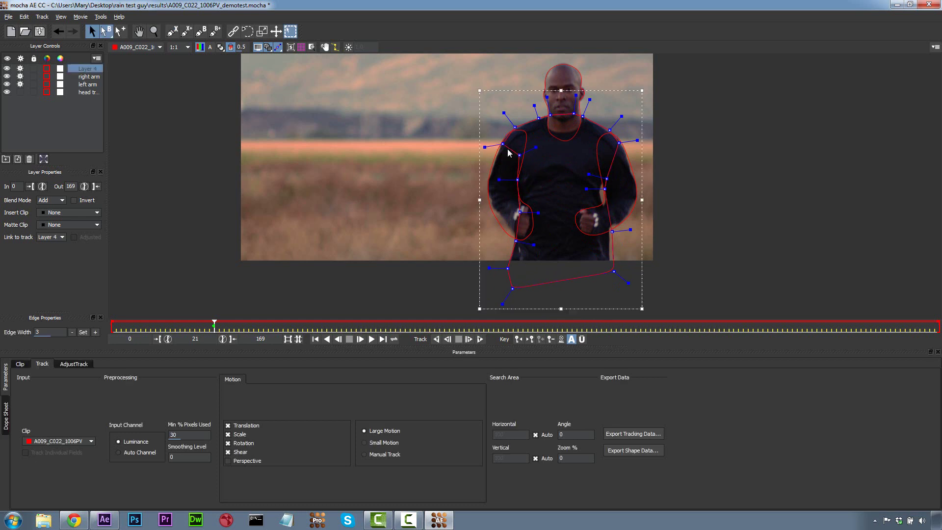
Refine the torso spline by refitting its shoulder point, smoothing its curves and pulling a lower corner farther below the frame.
drag(503, 143, 511, 136)
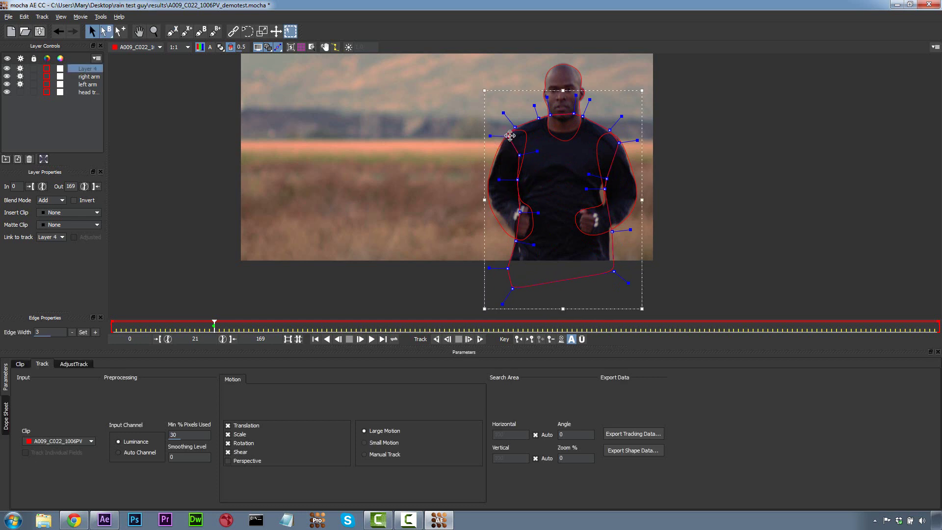
click(612, 124)
drag(614, 271, 613, 303)
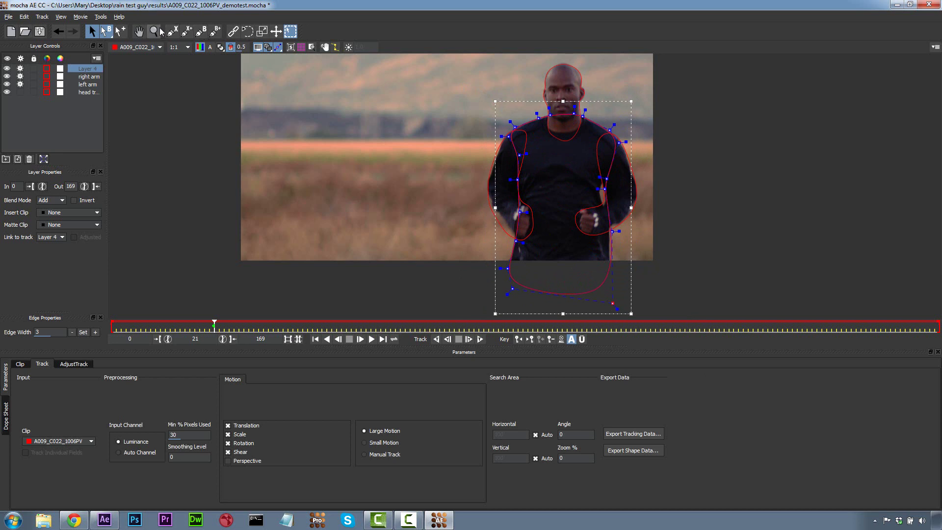
Rename the torso layer as "body track" and move it below the two arm layers.
click(89, 71)
double_click(89, 69)
text(body track)
key(Return)
drag(94, 69, 93, 97)
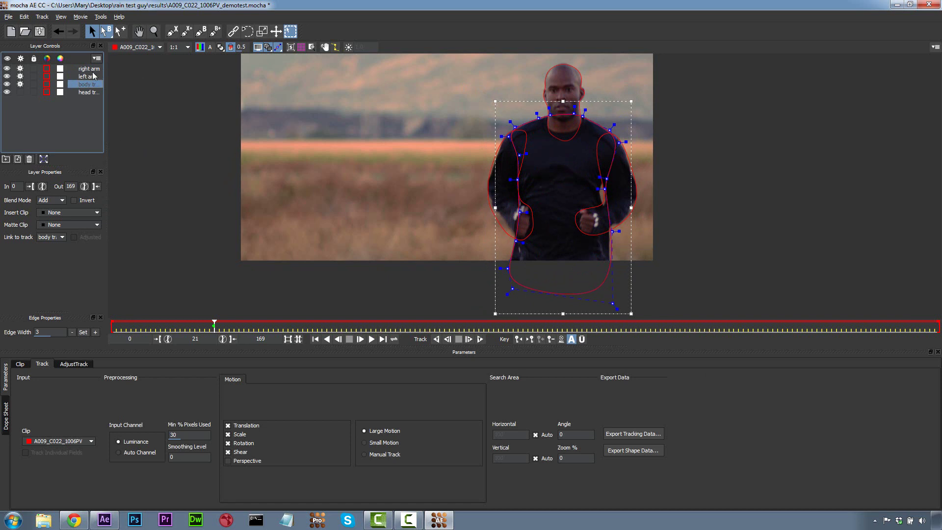
Track the arm and body layers backward from frame 21 to frame 0 and refit both arm splines there.
click(94, 71)
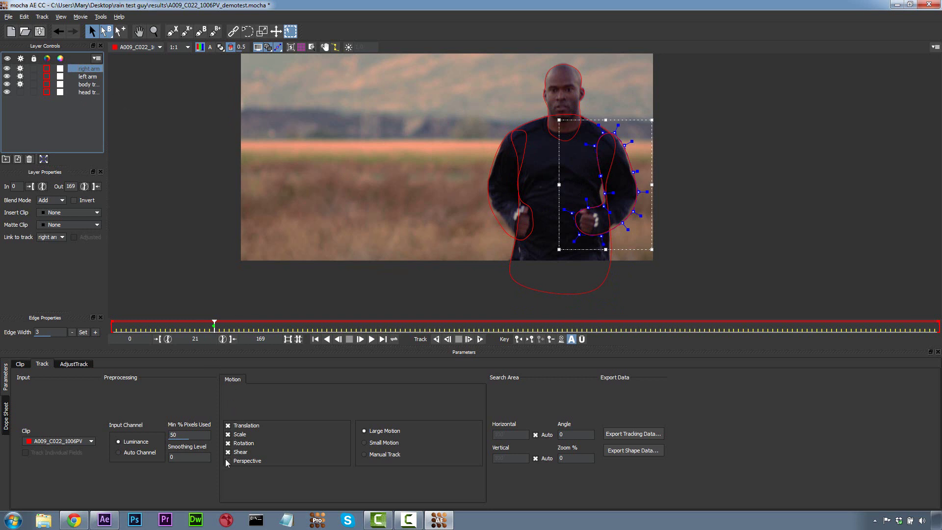
click(436, 339)
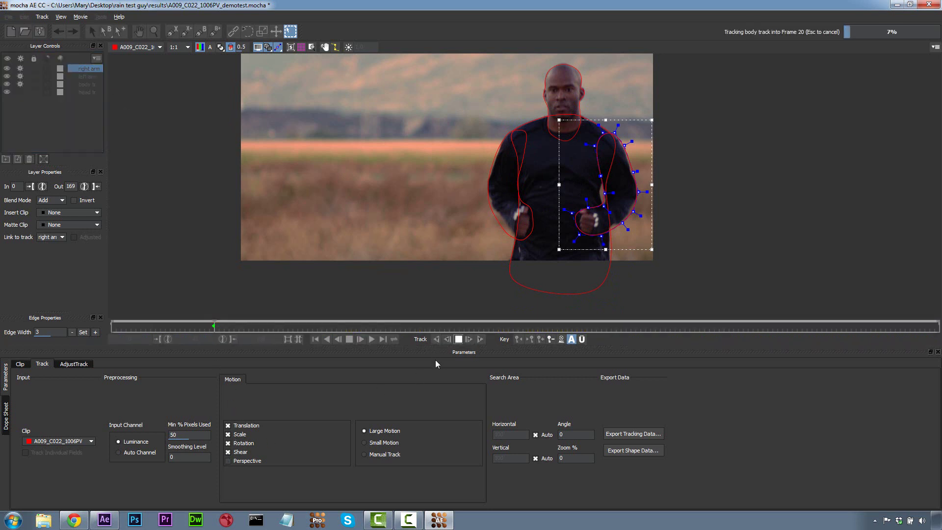
mouse_move(530, 232)
mouse_down()
mouse_move(540, 234)
mouse_move(519, 235)
mouse_up()
click(512, 187)
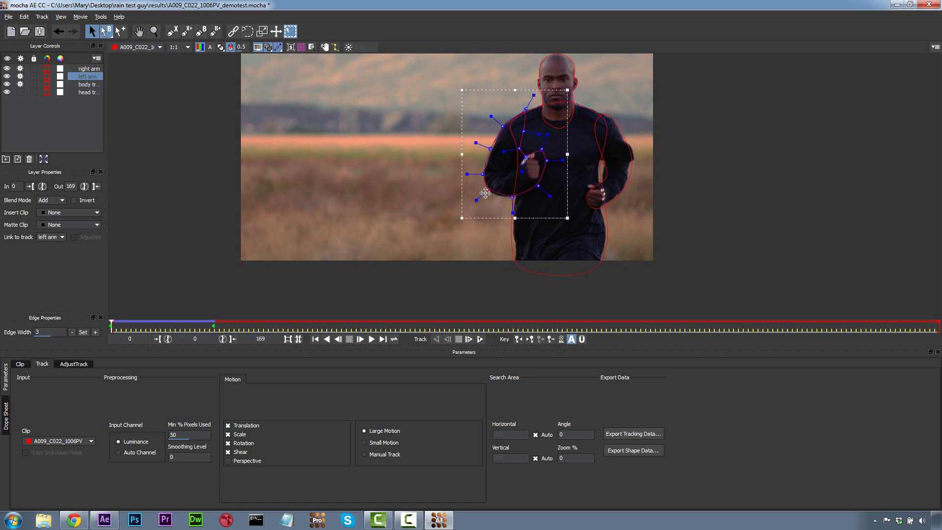
click(589, 194)
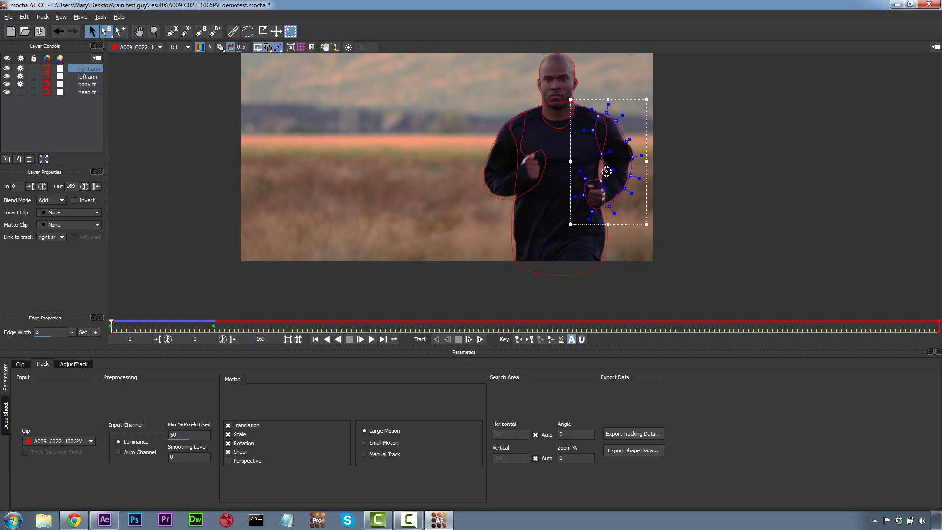
drag(608, 168, 638, 155)
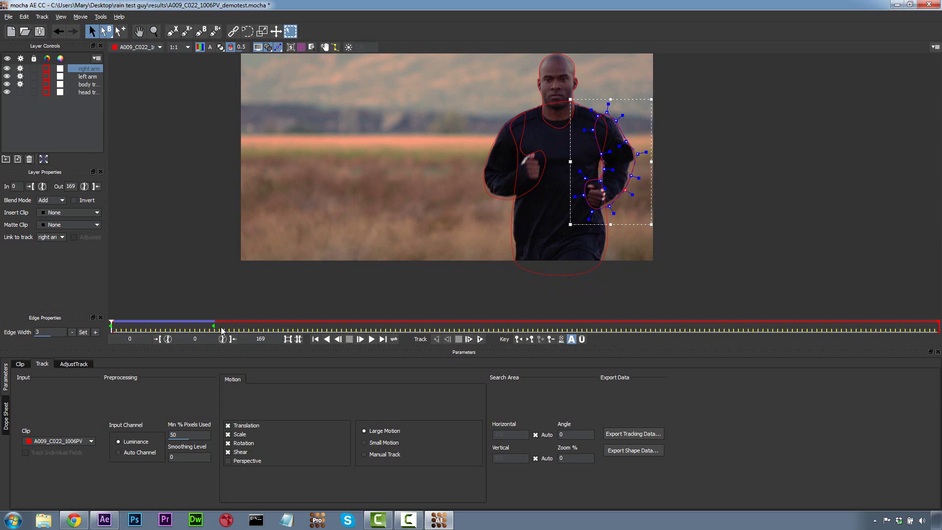
Return to frame 21 and track the arm and body layers forward, stopping at frame 65.
click(528, 341)
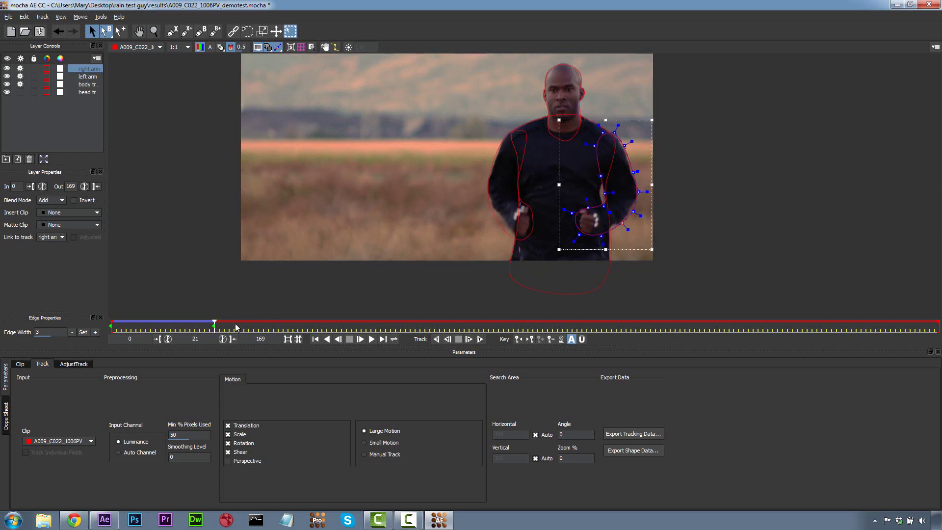
click(480, 340)
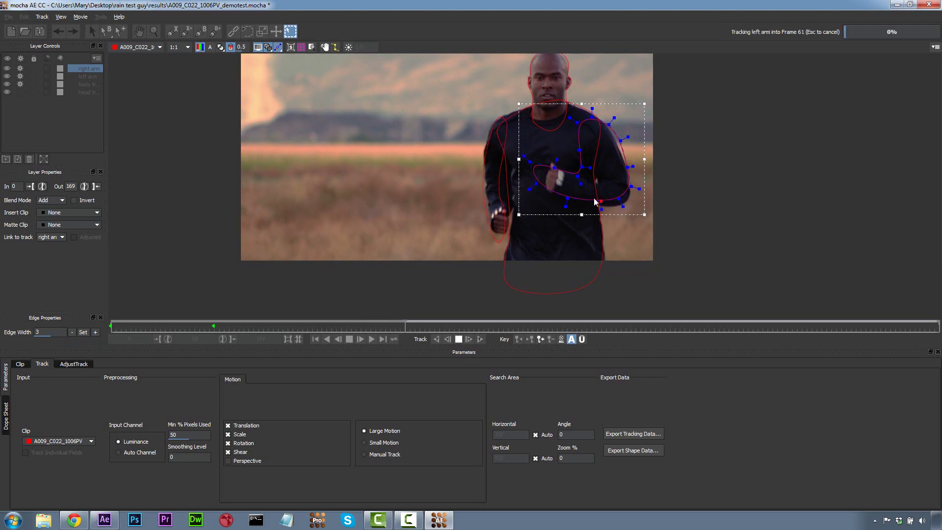
key(Escape)
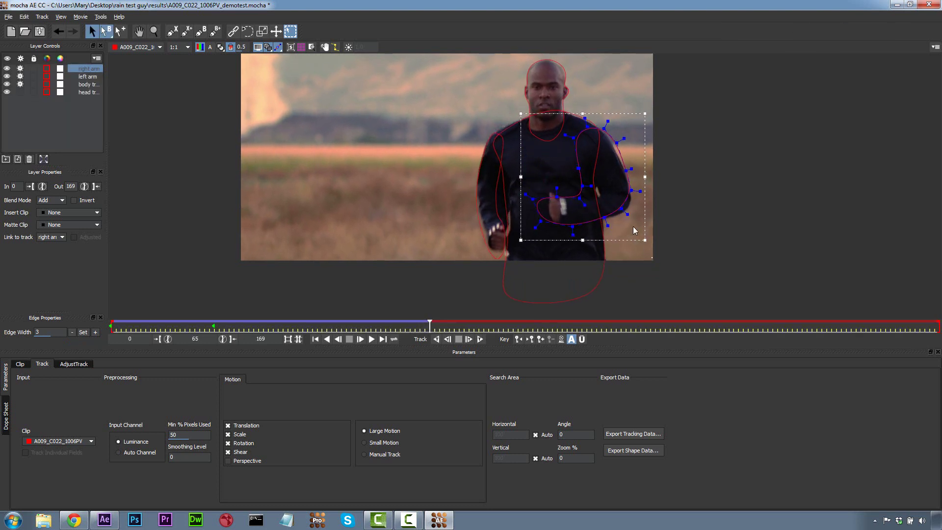
Refit the right arm spline around the forearm and fist and the left arm spline around the whole arm at frame 65.
drag(597, 172, 550, 182)
click(565, 190)
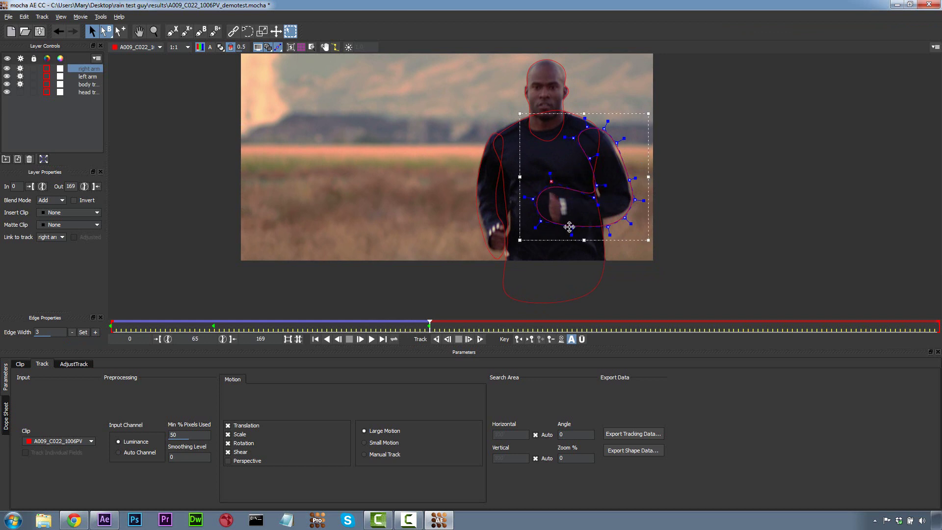
drag(569, 226, 545, 197)
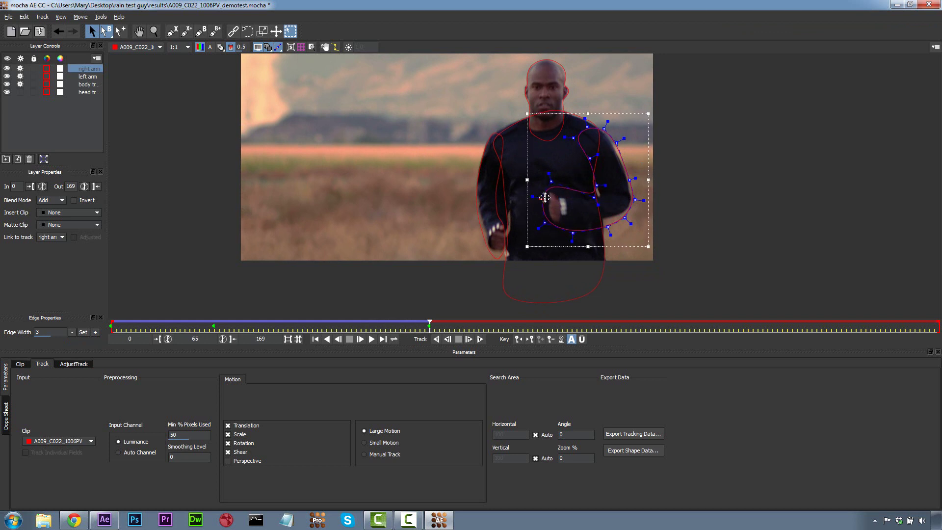
click(496, 216)
drag(498, 219, 506, 251)
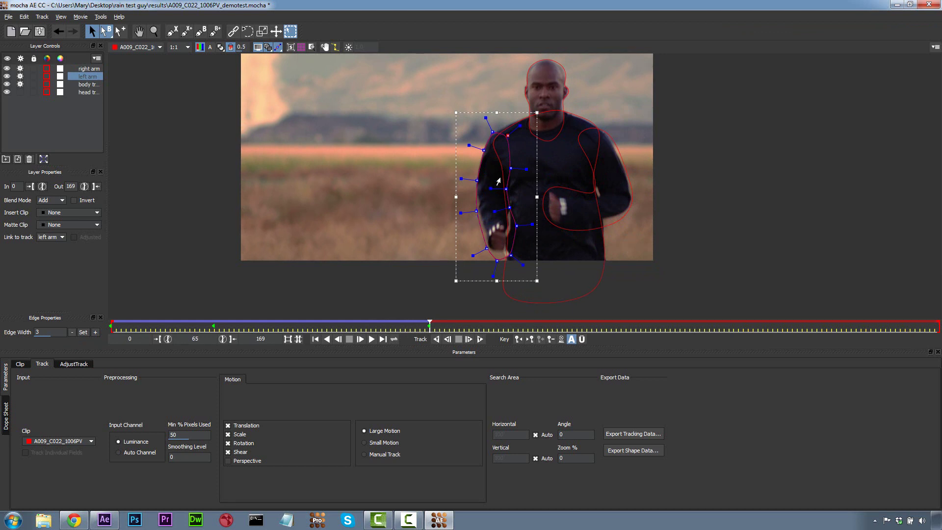
drag(507, 136, 509, 129)
Track the layers forward through the rest of the clip and refit the arm splines at frames 150 and 160.
click(480, 339)
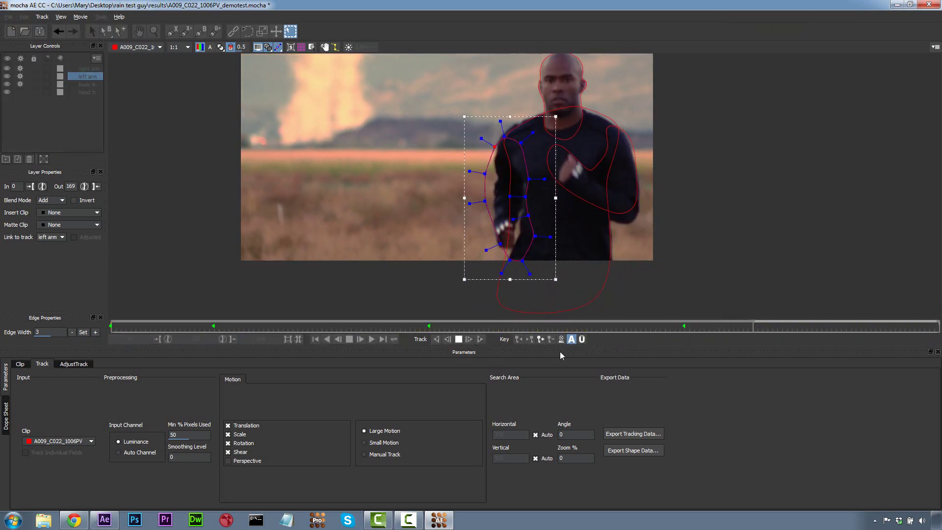
click(623, 211)
click(847, 326)
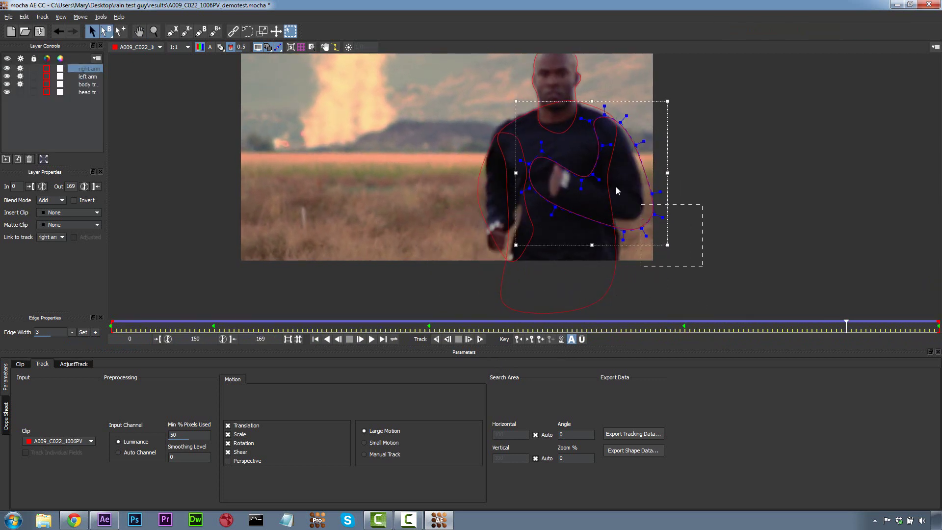
click(509, 135)
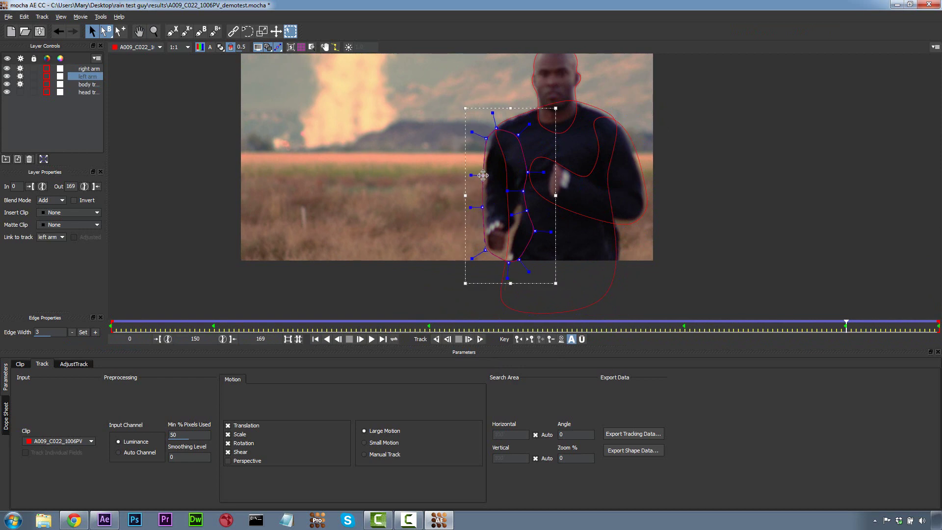
click(840, 327)
click(643, 211)
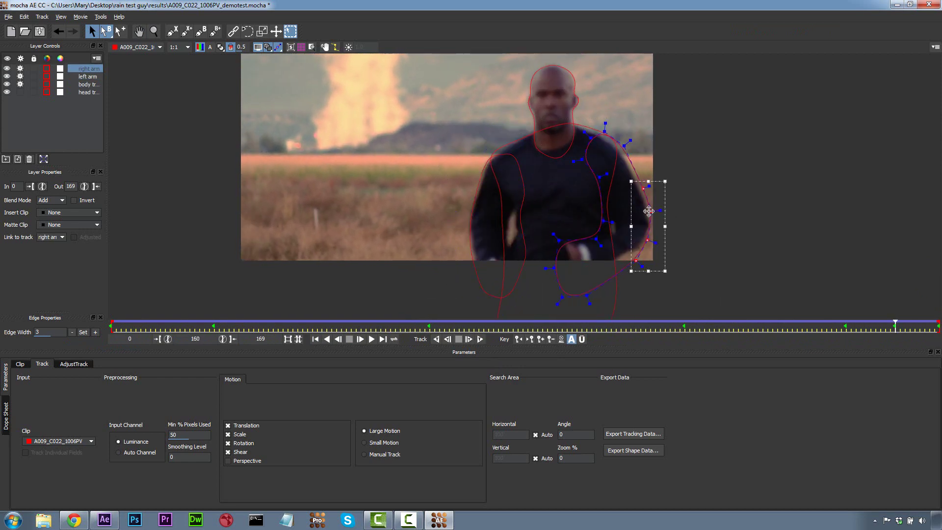
Refit the arm splines at further earlier frames while going back through the clip to frame 0.
click(822, 326)
drag(773, 320, 221, 285)
key(t)
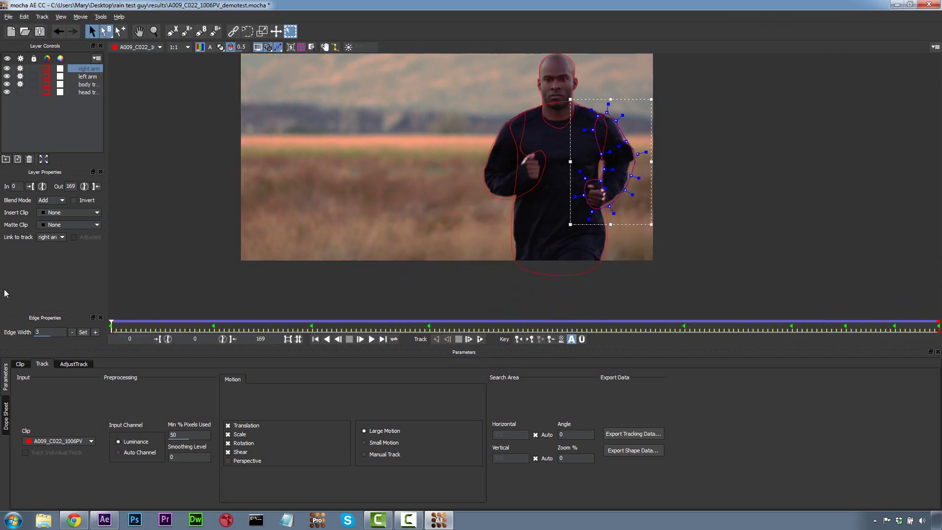
Turn off tracking for the arm and body layers and draw a four-point X-spline over the background beside the runner at frame 0.
click(639, 85)
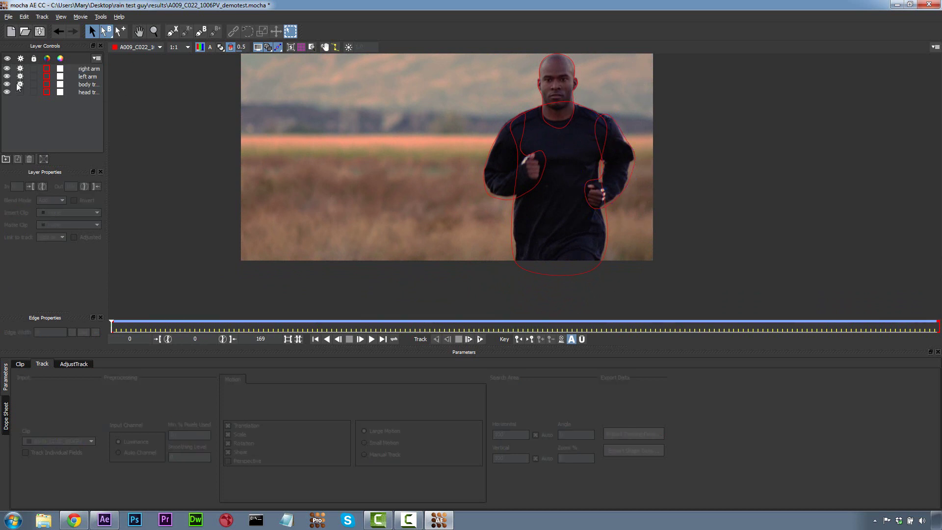
drag(18, 87, 22, 77)
key(ctrl+l)
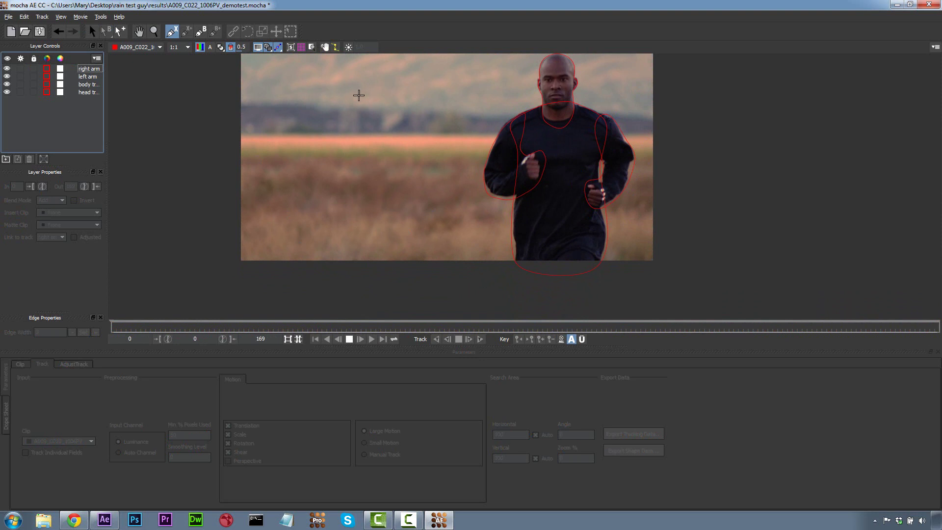
click(320, 74)
click(423, 71)
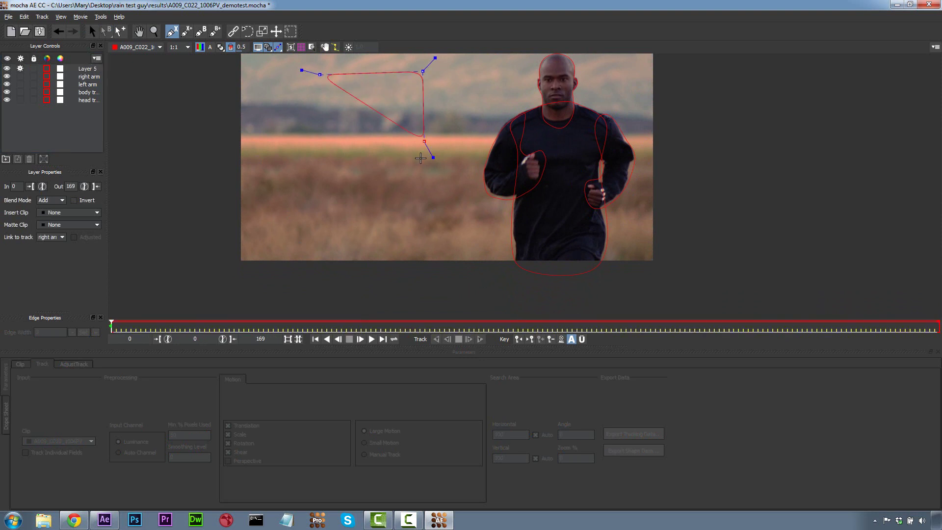
click(424, 165)
click(307, 170)
right_click(327, 119)
key(s)
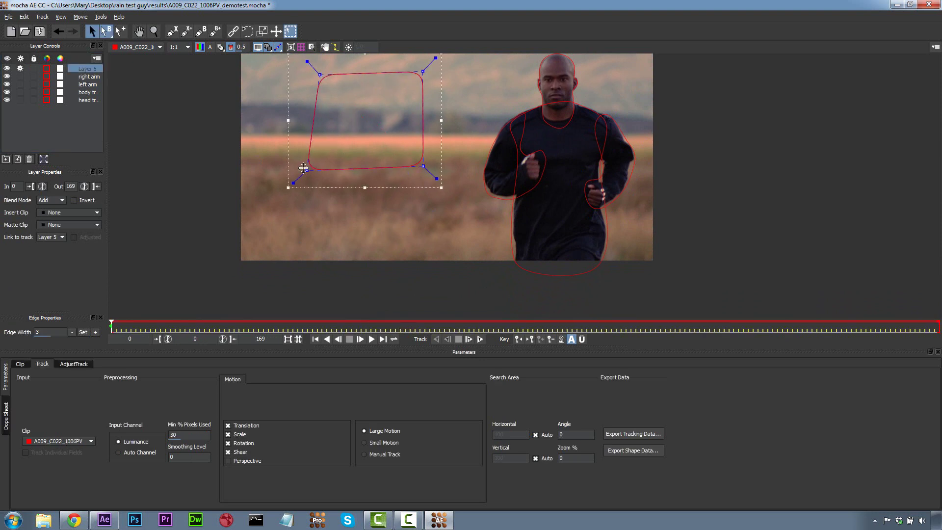
click(309, 167)
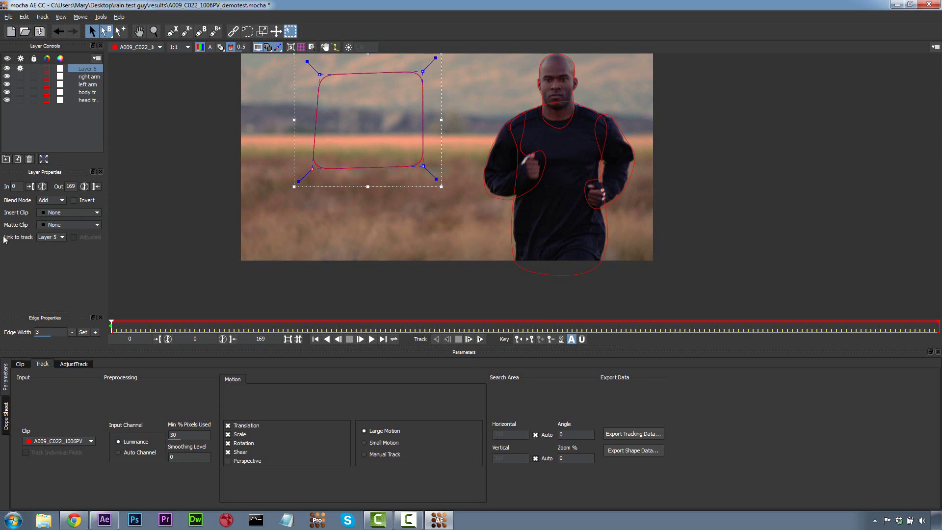
Rename the background shape's layer as "bg track" and move it to the bottom of the layer stack.
double_click(92, 69)
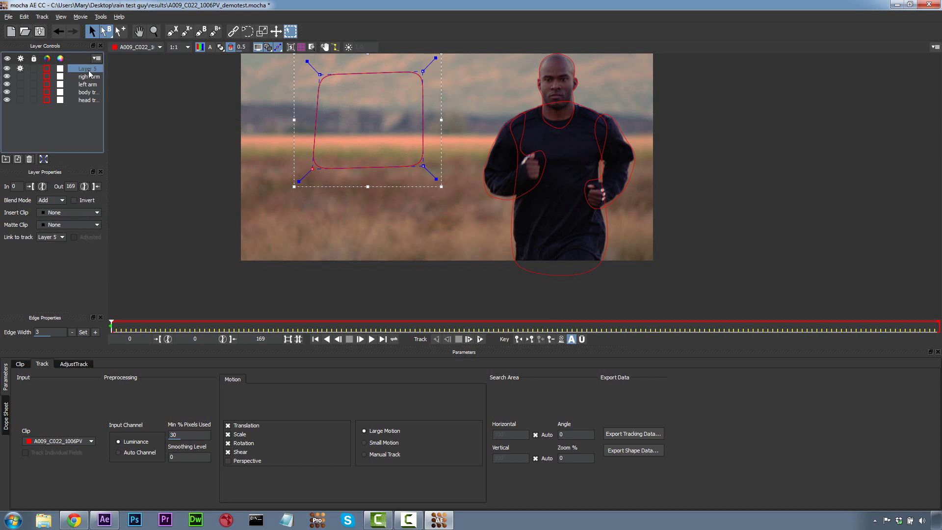
text(bo track)
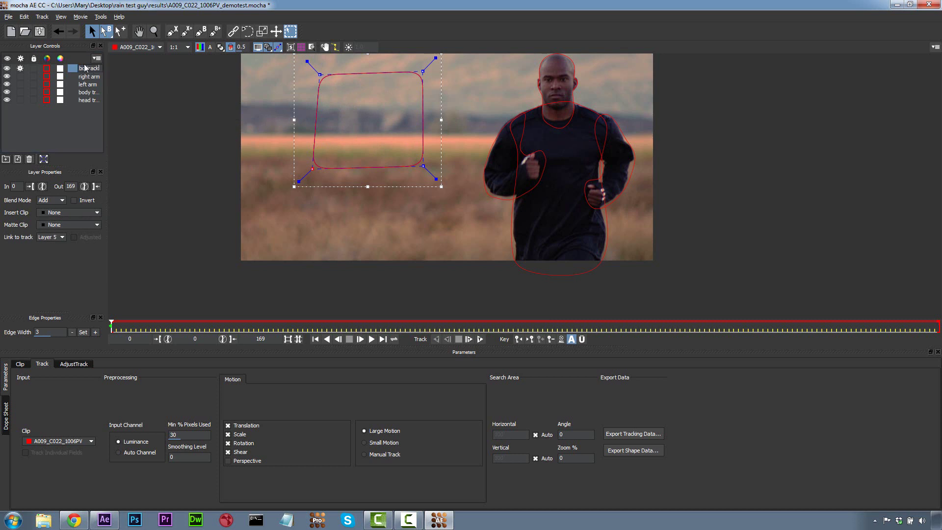
click(90, 76)
drag(91, 76, 88, 102)
click(90, 76)
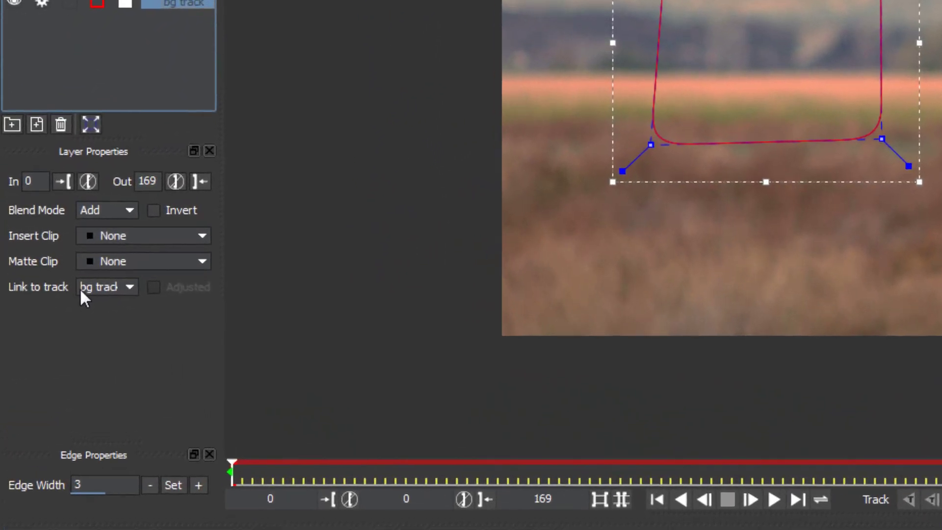
Set the bg track layer's track link to None and show the planar surface and grid.
click(57, 248)
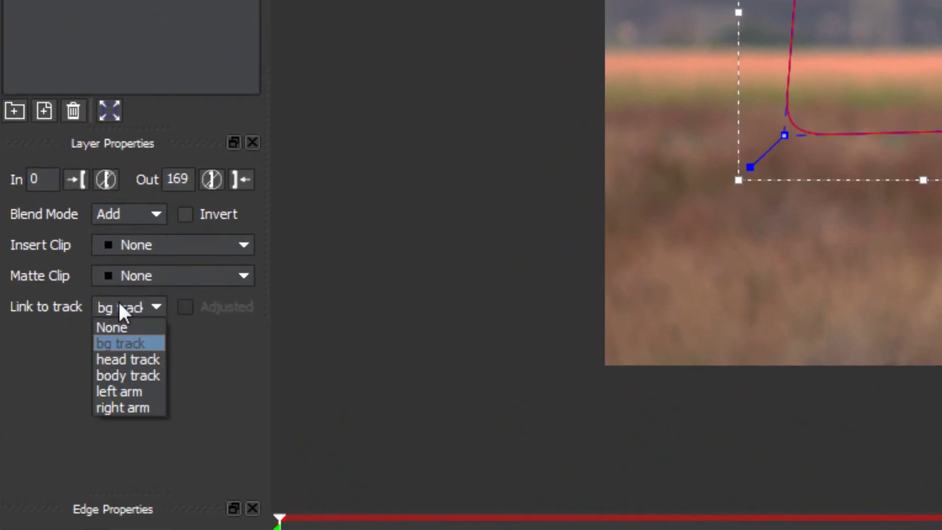
click(145, 339)
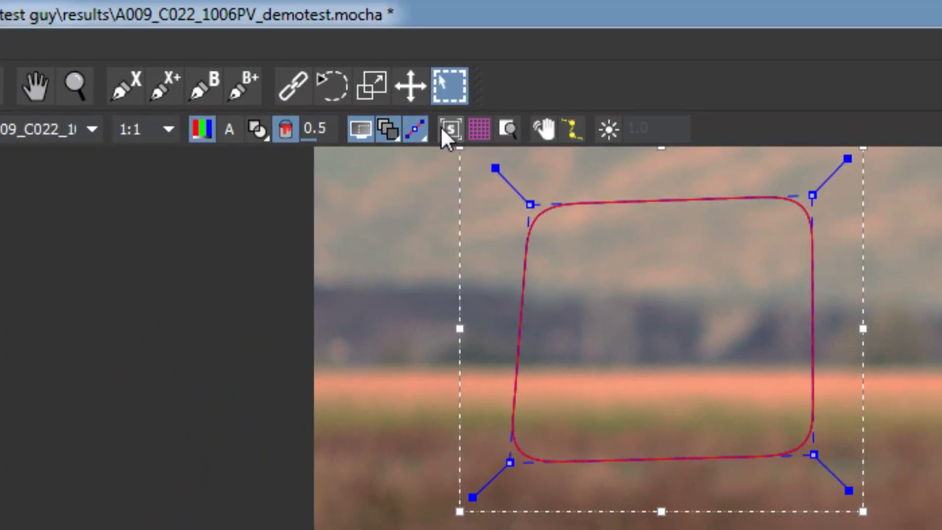
click(450, 129)
click(479, 130)
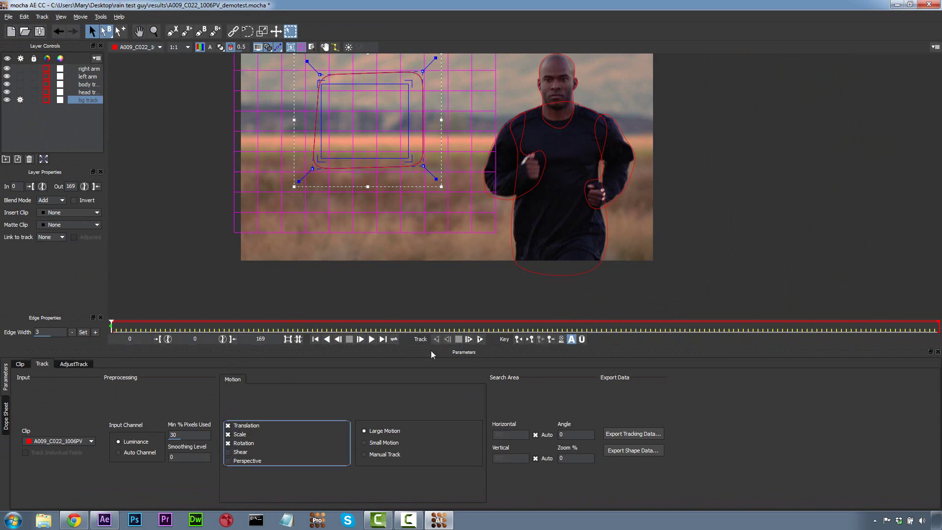
Track the bg track layer forward through the clip, moving its lower-left corner inward around frame 61, and turn off its tracking at frame 0.
click(481, 340)
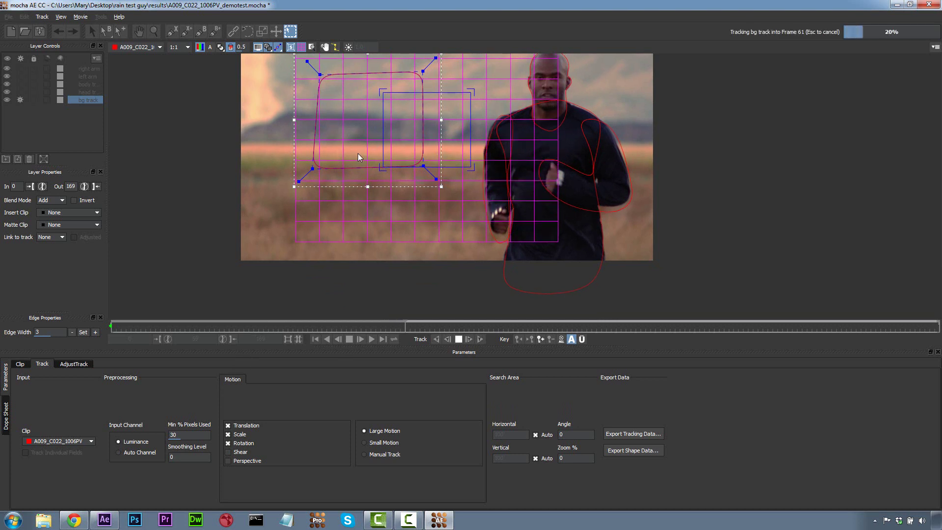
key(Escape)
drag(313, 167, 343, 159)
click(483, 340)
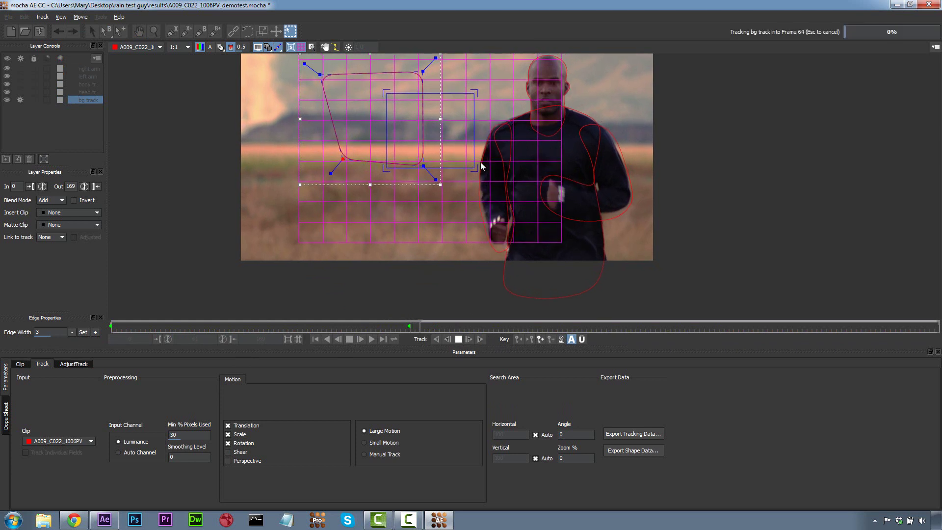
key(Escape)
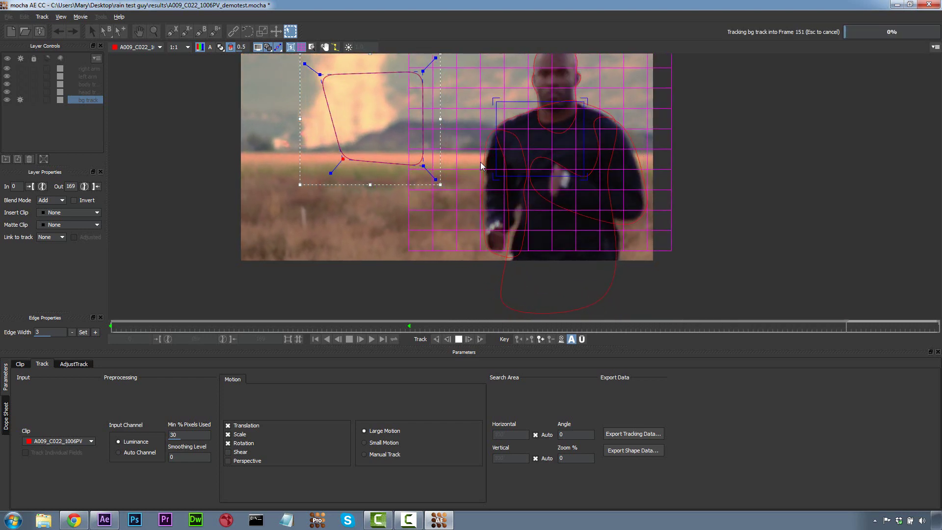
key(Home)
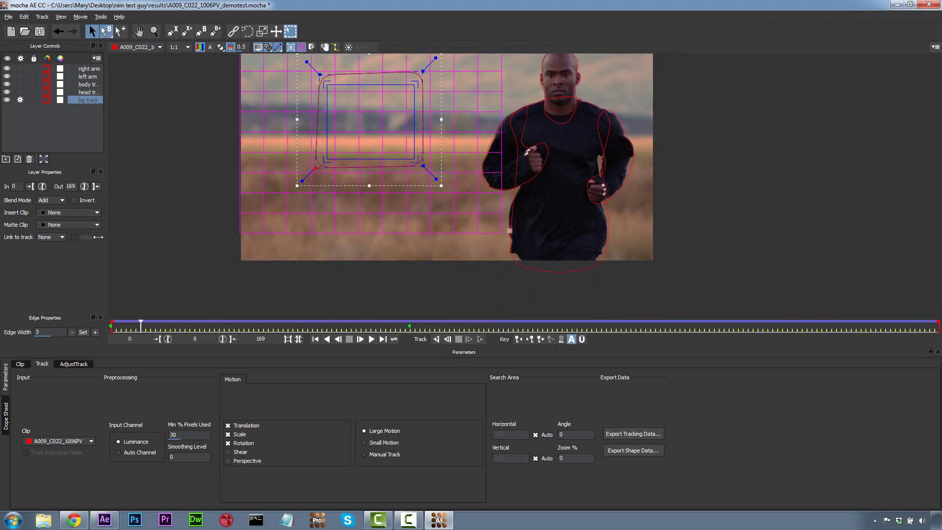
click(20, 100)
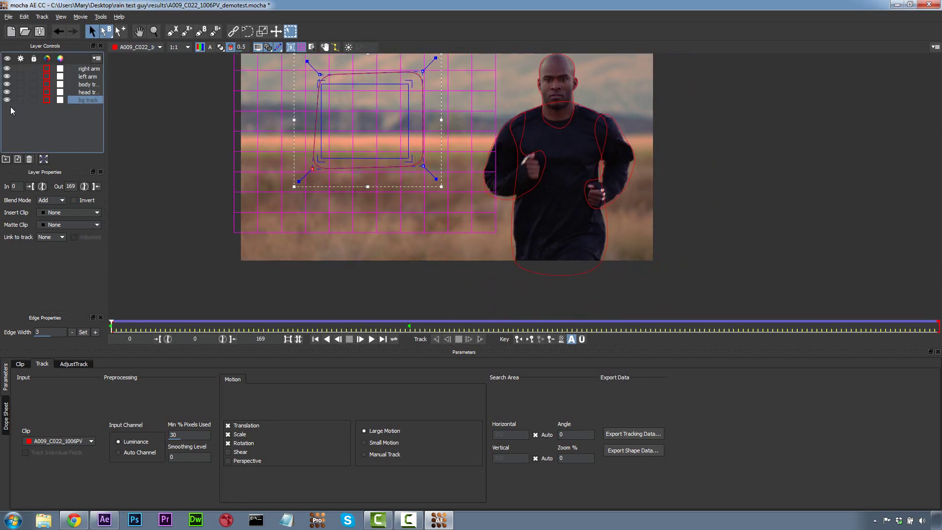
Switch to After Effects, duplicate the A009_C022_1006PV.mov layer and rename the upper copy as "guy FG".
click(104, 520)
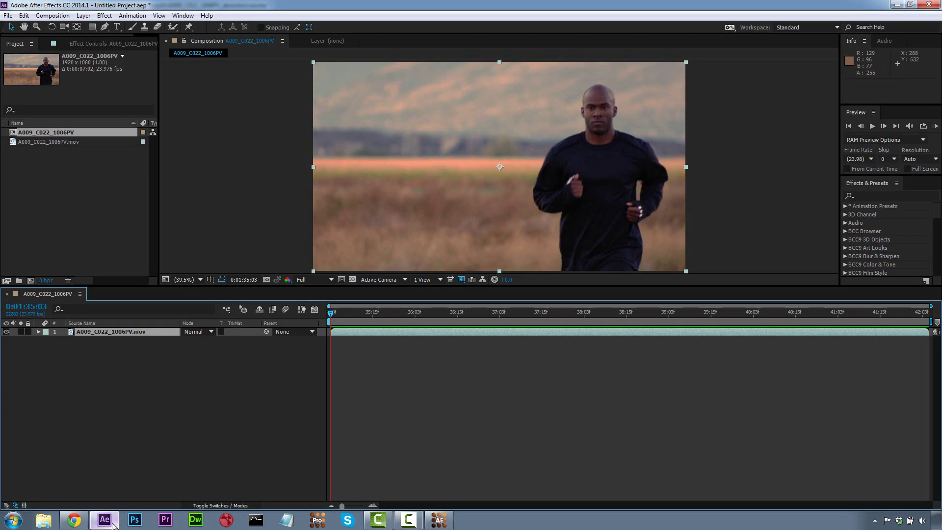
key(ctrl+d)
right_click(128, 331)
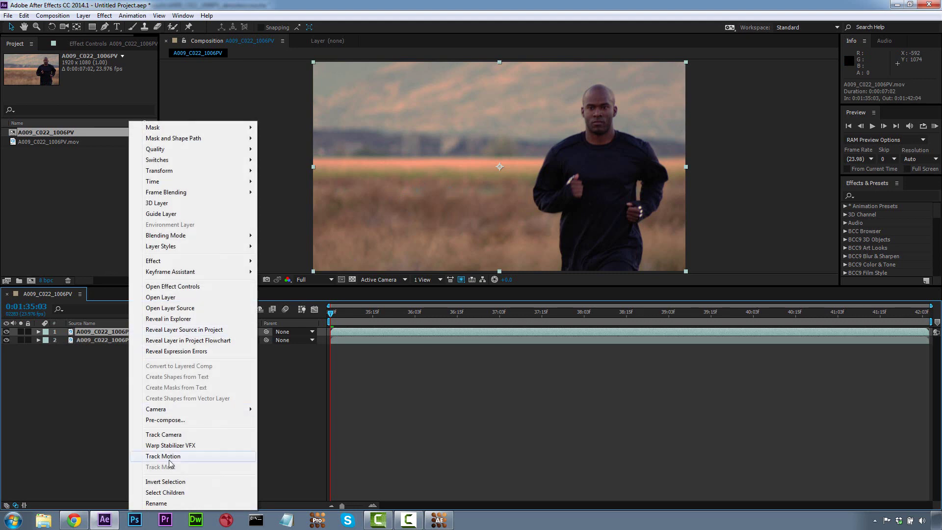
click(162, 503)
text(guy FG)
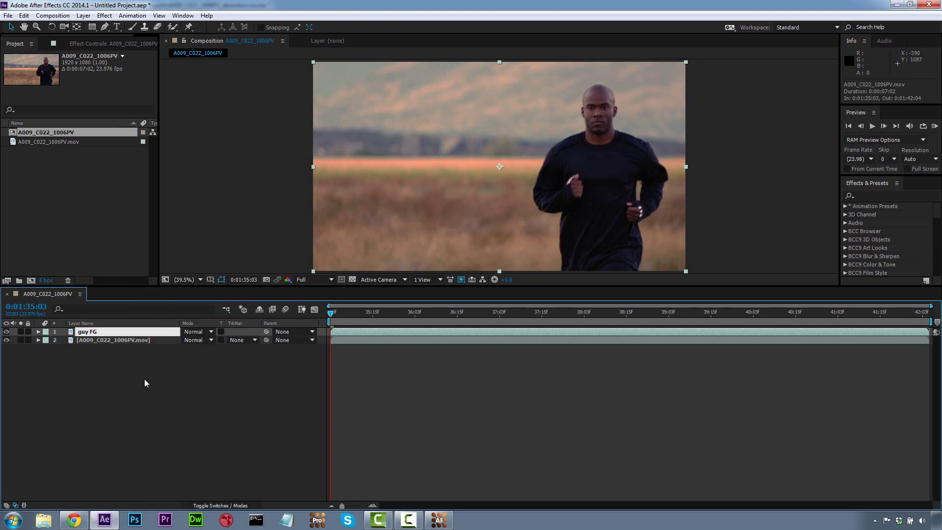
click(145, 384)
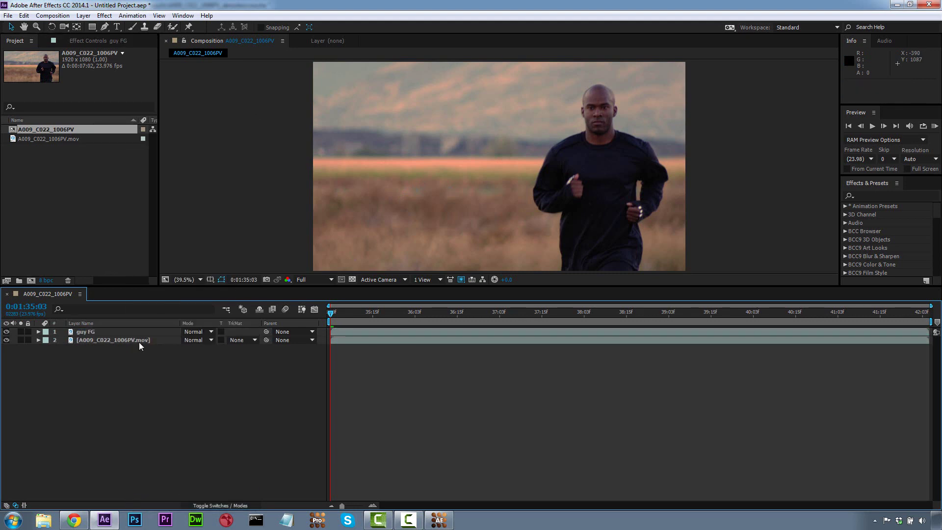
Rename the lower clip layer as "BG" and select the guy FG layer.
right_click(139, 342)
click(166, 503)
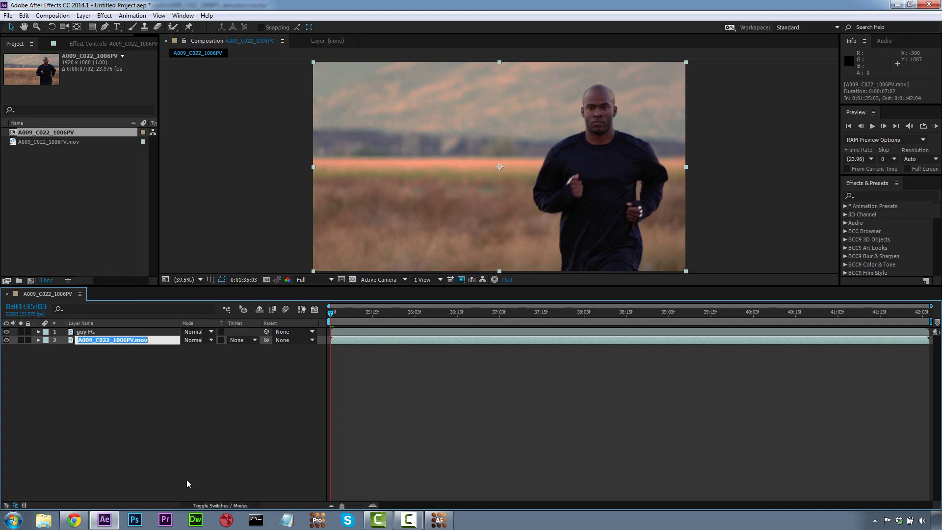
text(BG)
click(151, 384)
click(116, 333)
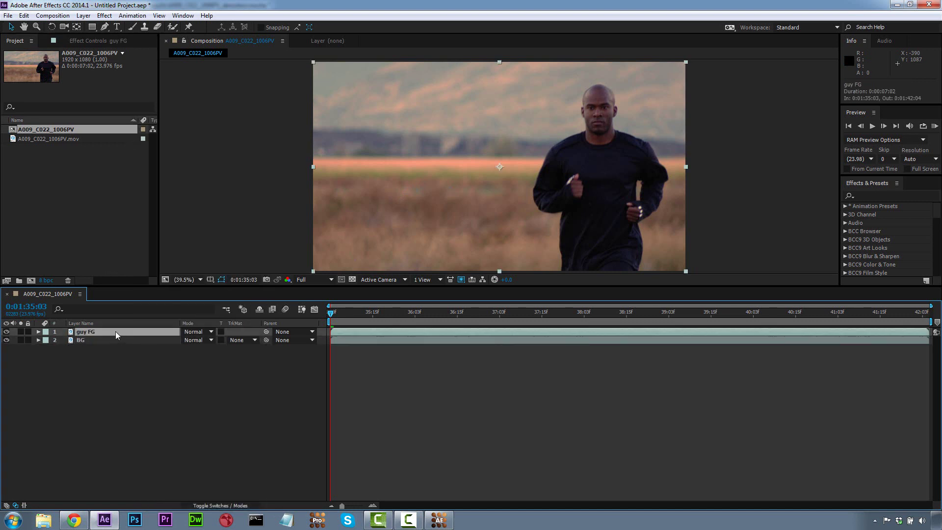
Switch to mocha AE, hide the grid, and copy the shape data of all visible layers as mocha shape data for AE.
click(439, 521)
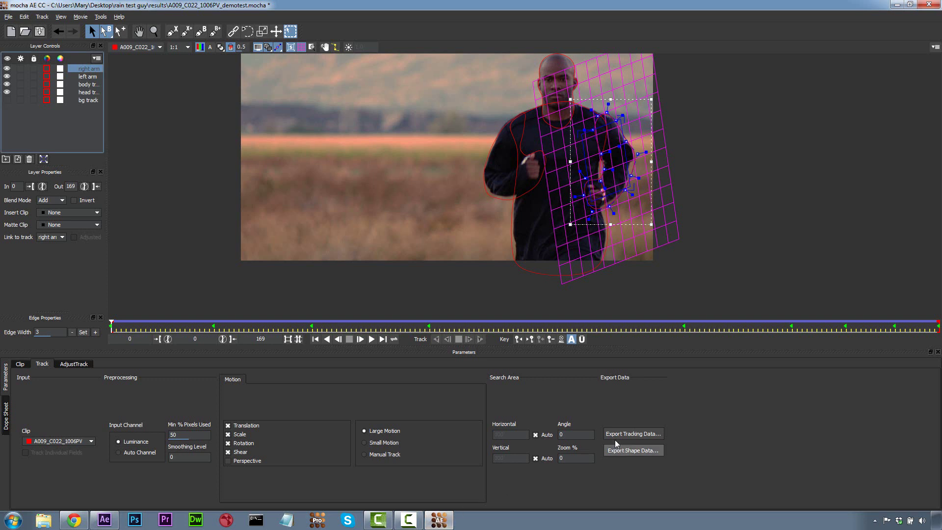
click(300, 48)
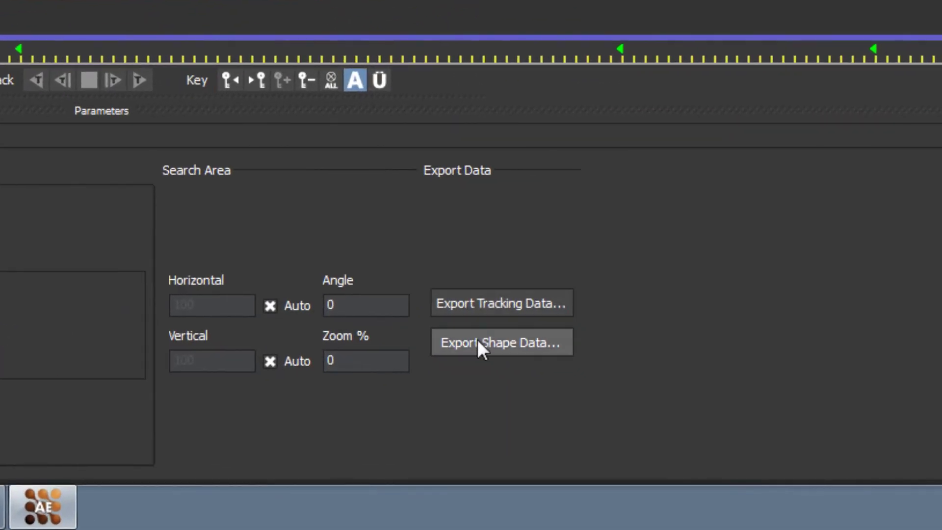
click(627, 450)
click(222, 50)
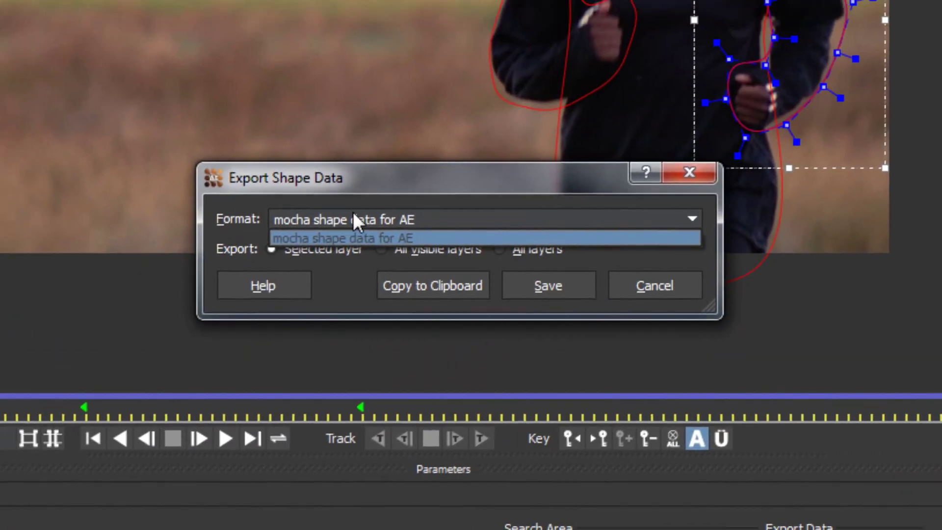
click(398, 221)
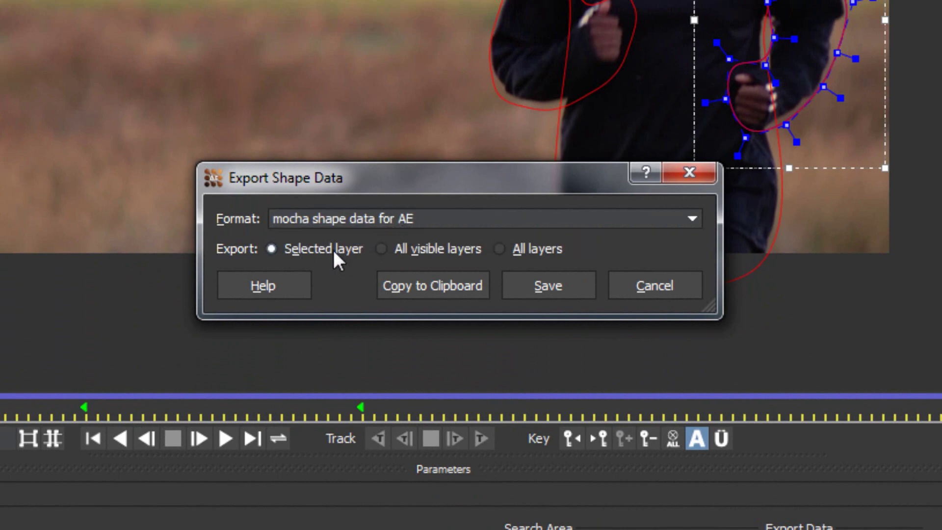
click(400, 251)
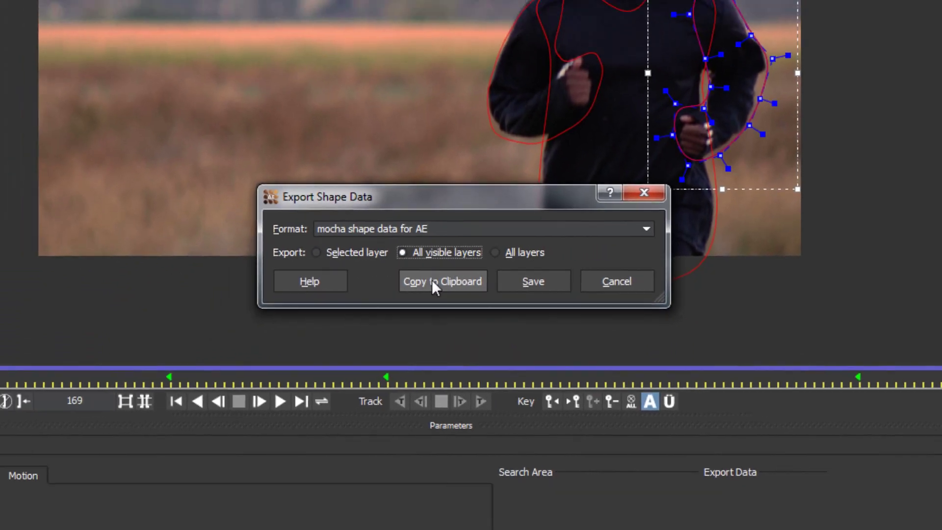
click(431, 286)
Switch to After Effects, paste the mocha masks onto the guy FG layer and scrub the clip to check them.
click(104, 520)
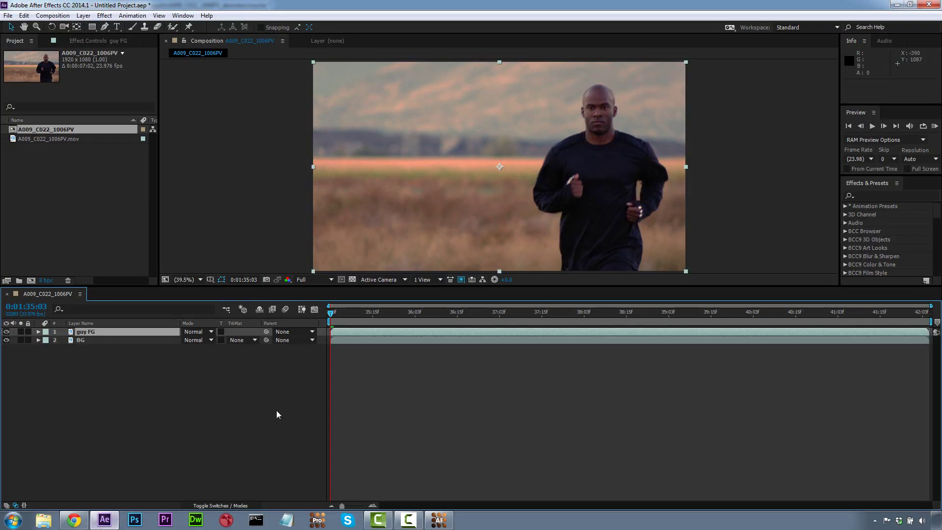
click(24, 16)
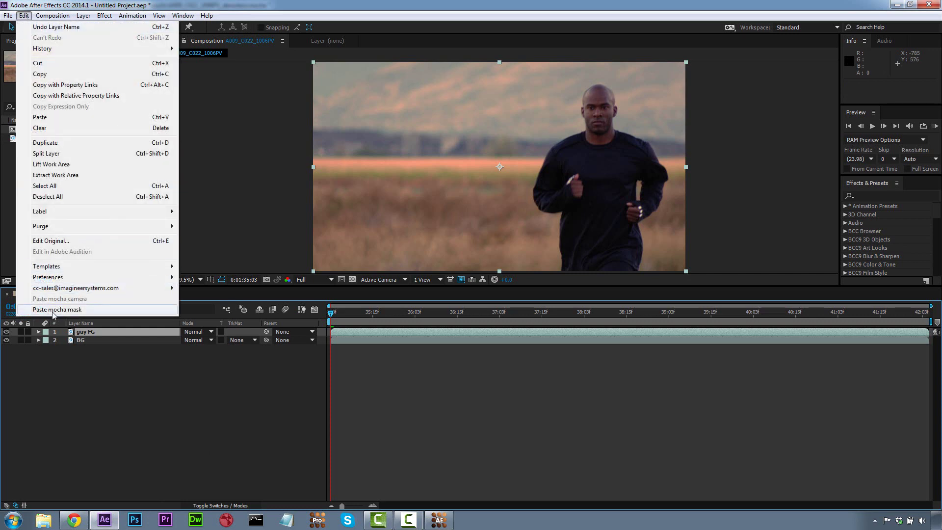
click(55, 310)
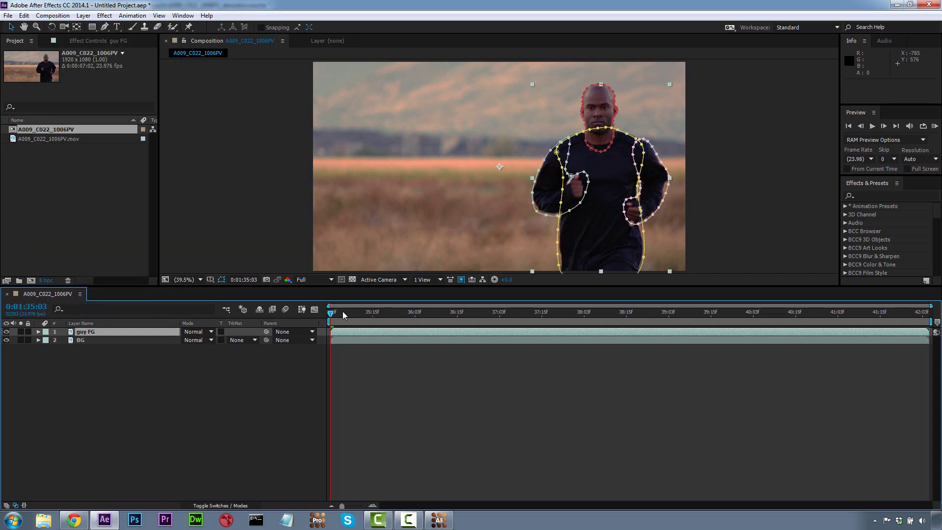
drag(344, 313, 478, 313)
key(Home)
Expand the guy FG layer's masks and set the head track mask's mode to Add.
click(38, 332)
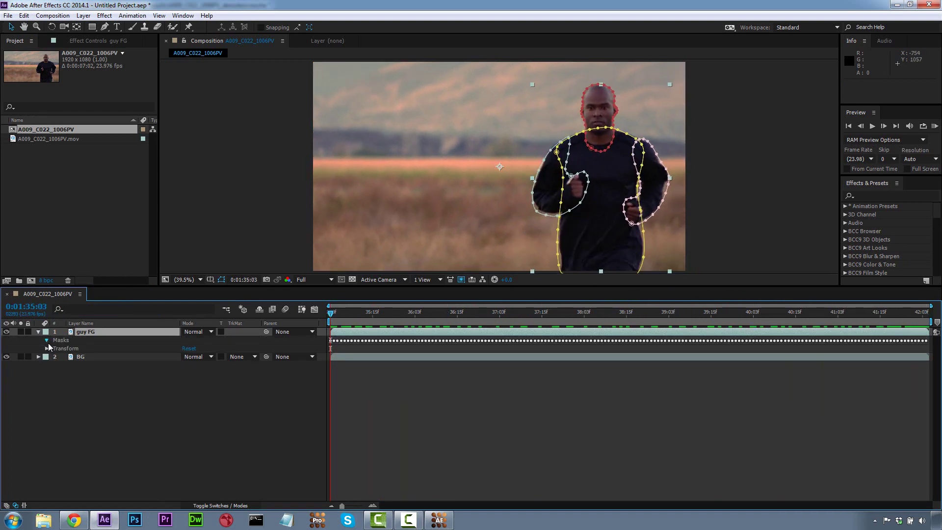
click(47, 340)
click(56, 349)
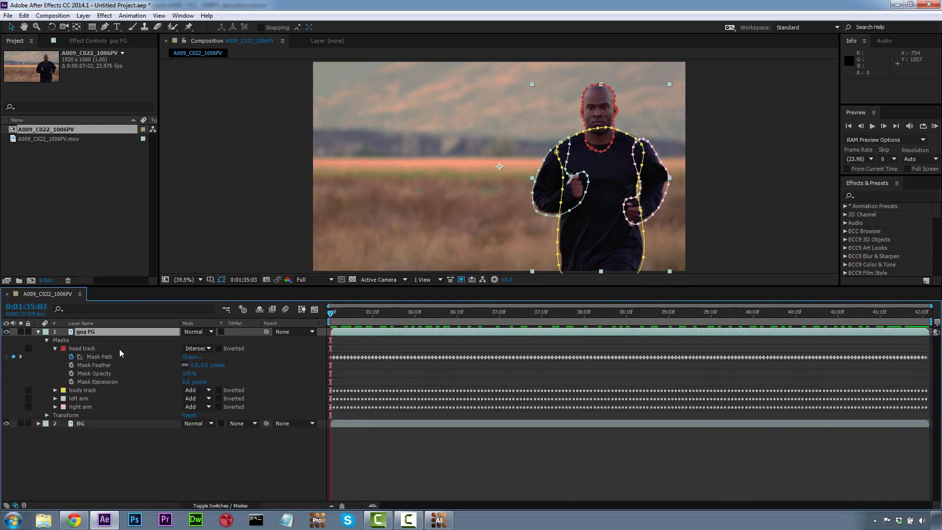
click(196, 348)
click(204, 369)
Set the feather of the head, body, left arm and right arm masks to 25 pixels together.
click(87, 349)
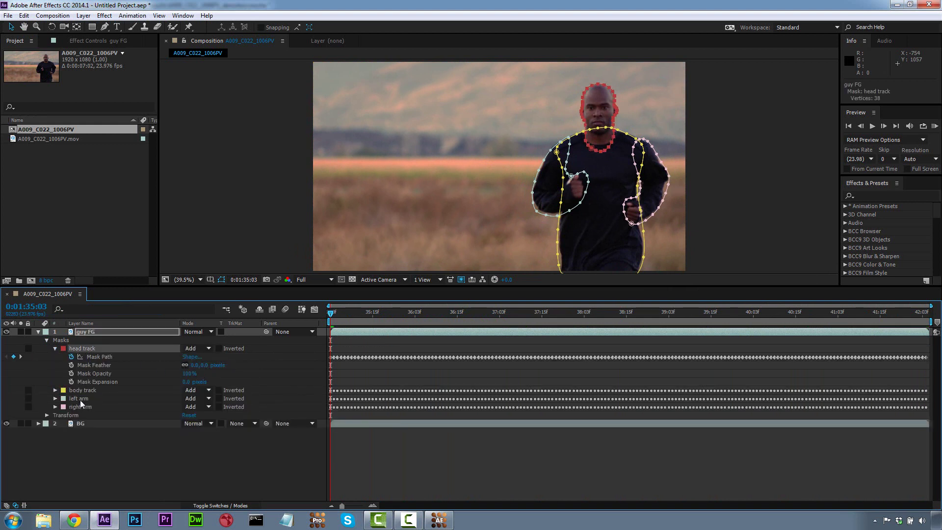
shift+click(81, 407)
click(202, 366)
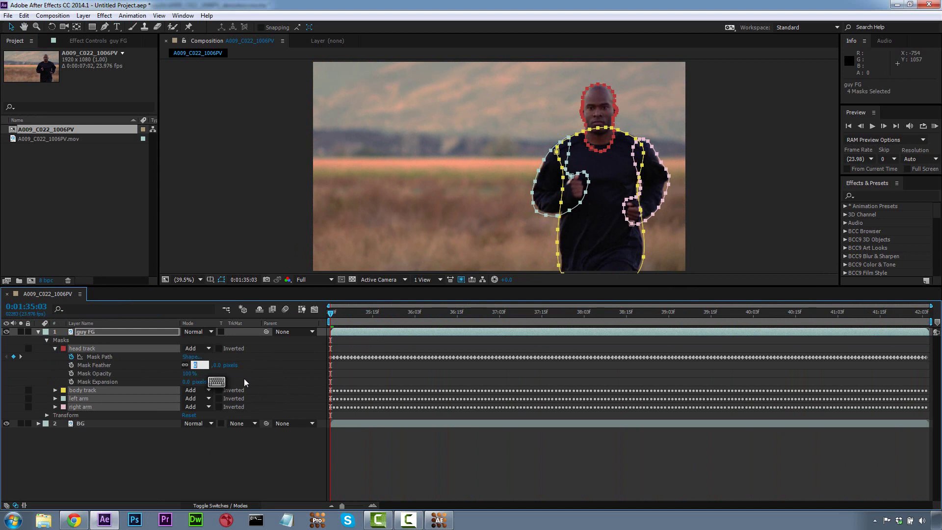
text(25)
click(250, 369)
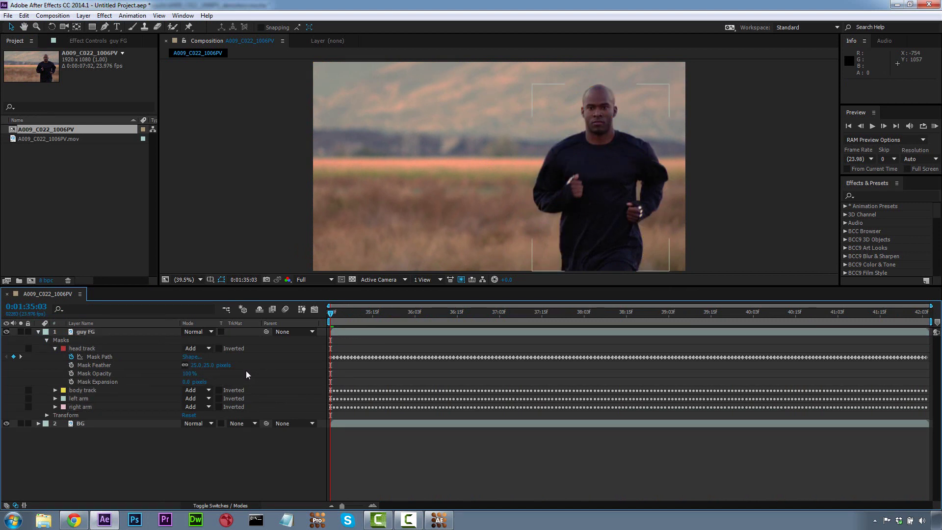
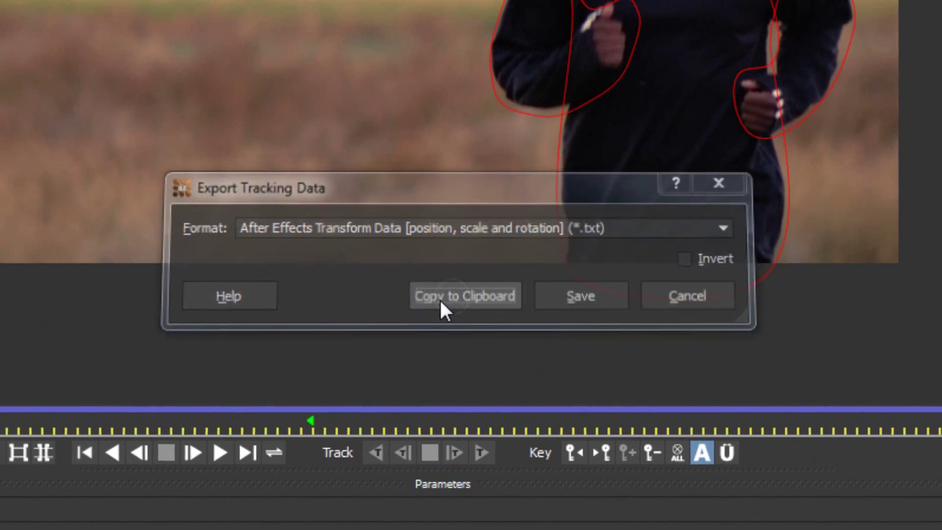
Switch to After Effects, paste the copied background tracking data onto the rain motion layer and scrub the timeline to check it.
click(105, 520)
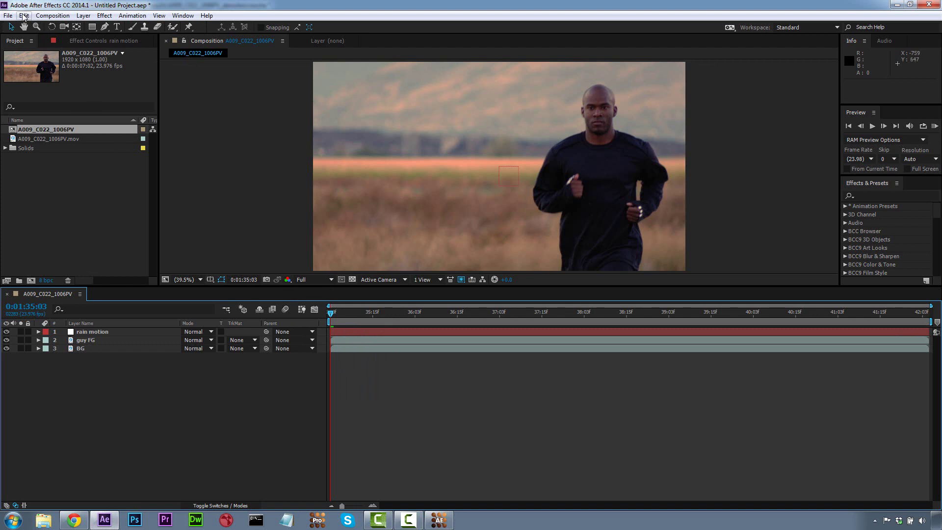
click(108, 332)
click(24, 16)
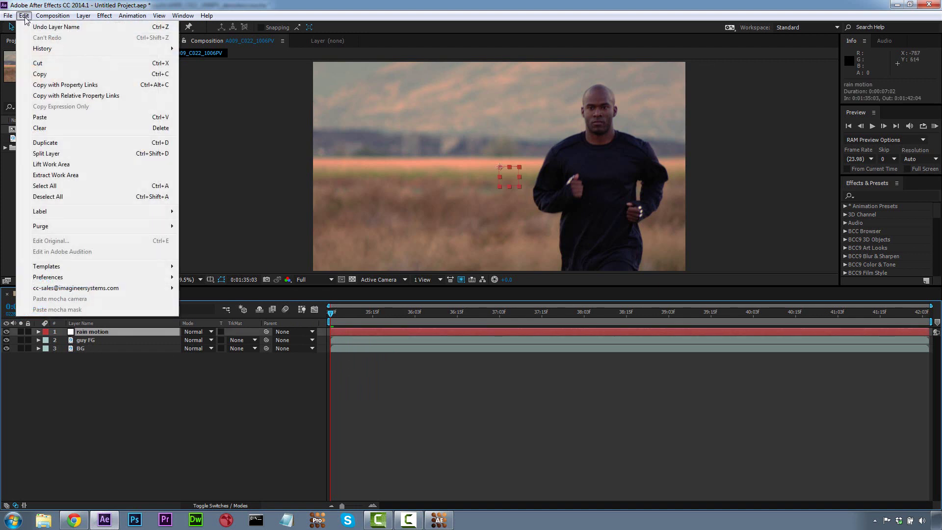
click(54, 118)
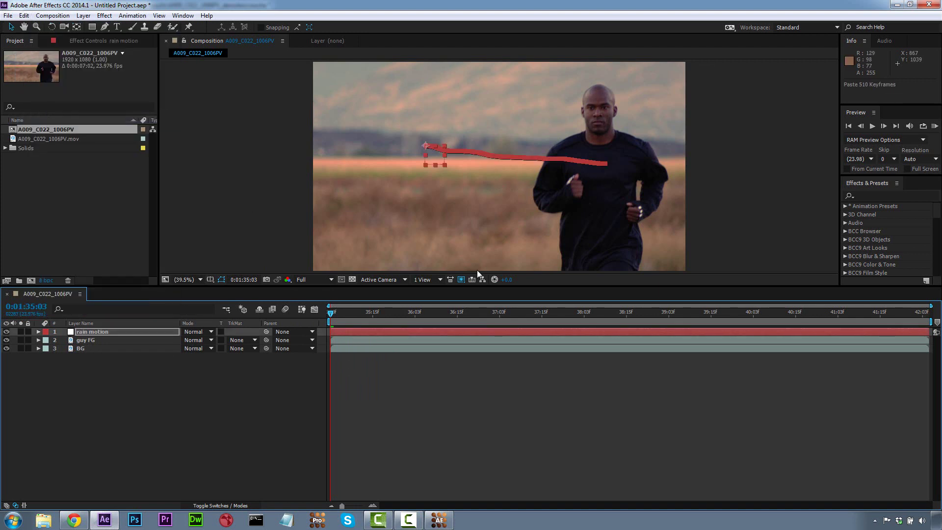
drag(355, 315, 275, 293)
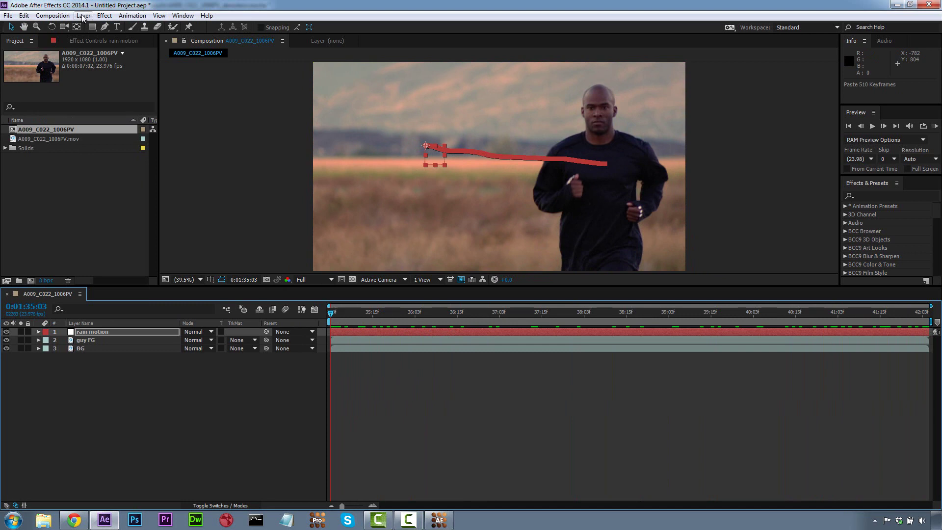
Start a new solid layer and set its size to 4000 px wide by 2000 px high.
click(83, 16)
mouse_move(94, 27)
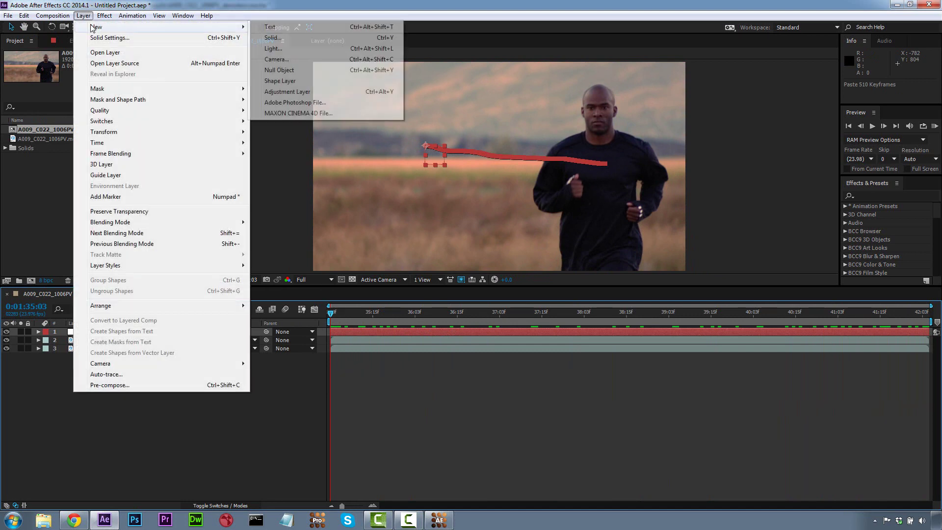
click(273, 37)
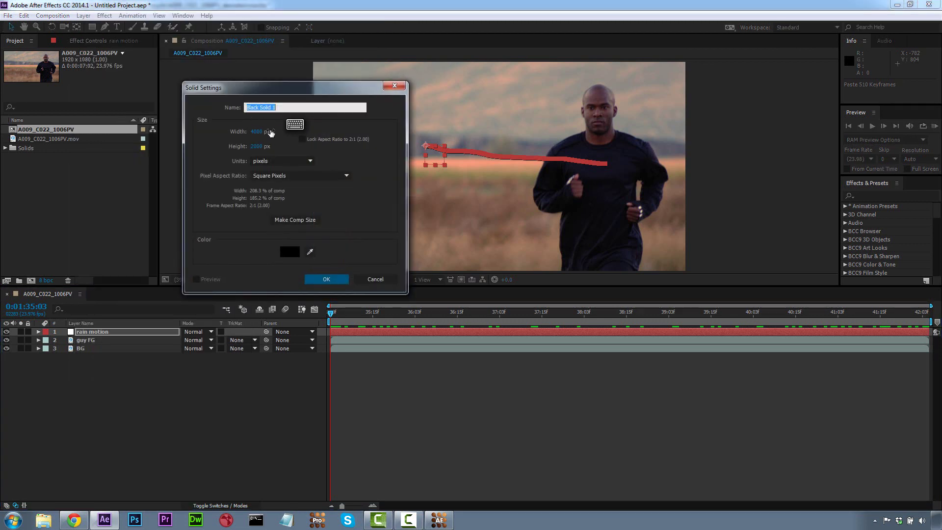
click(298, 223)
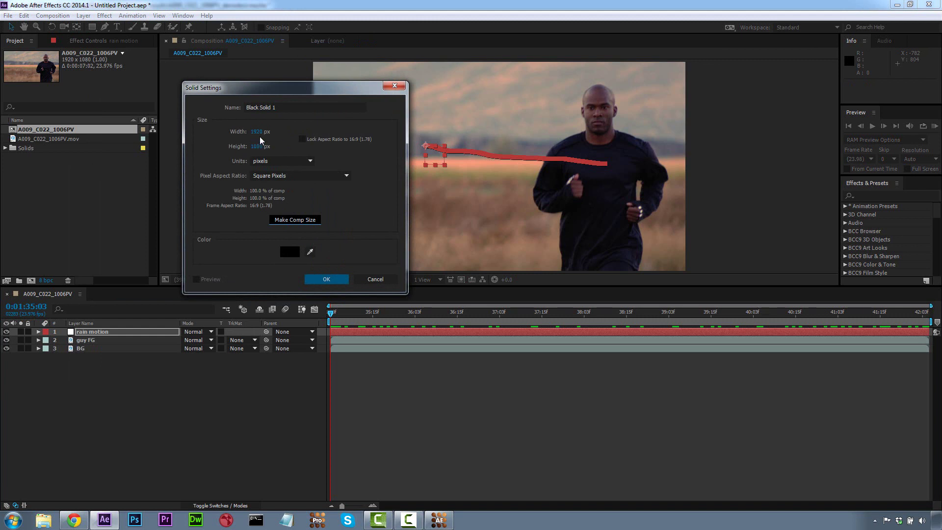
click(256, 132)
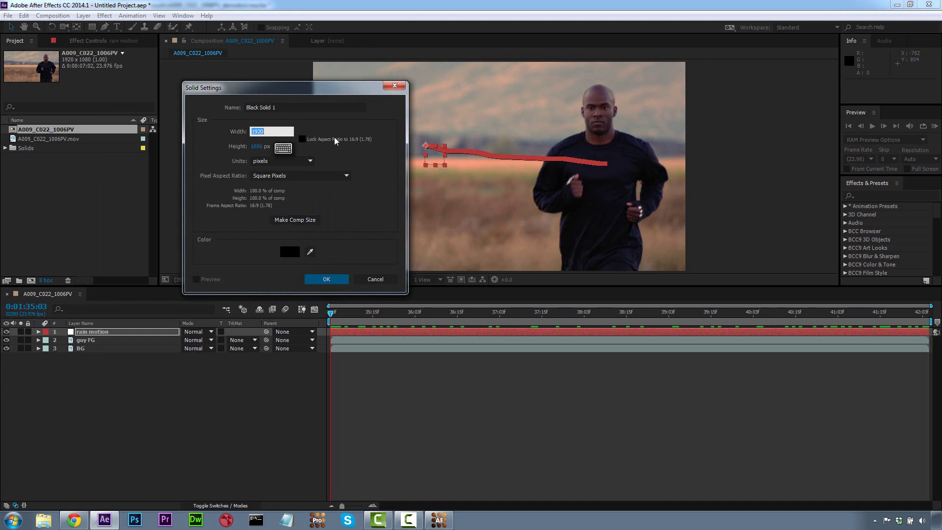
text(4000)
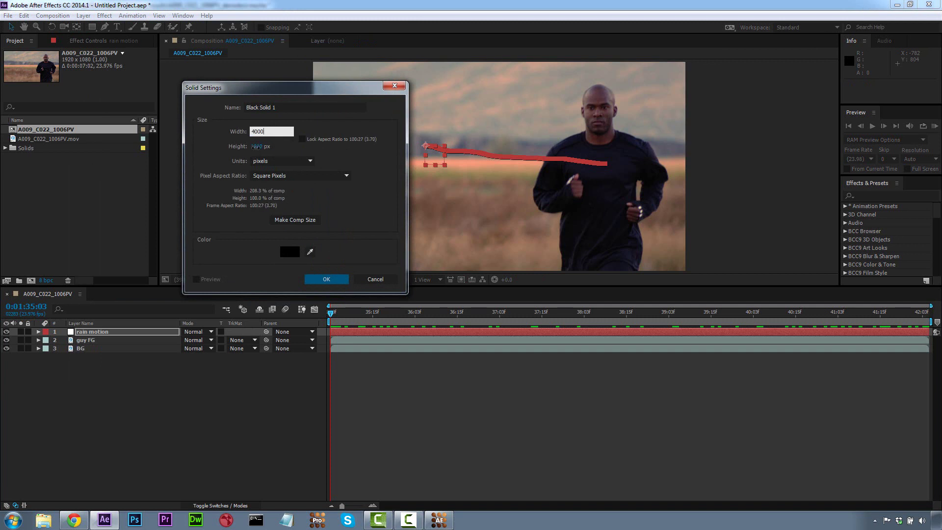
key(Tab)
text(2000)
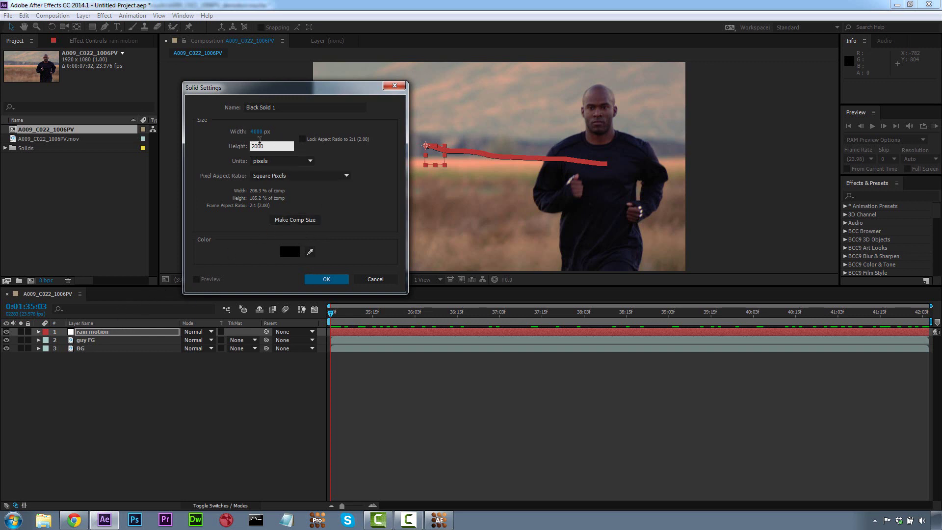
Name the solid BG rain, keep its color black and create it.
click(285, 107)
text(BG)
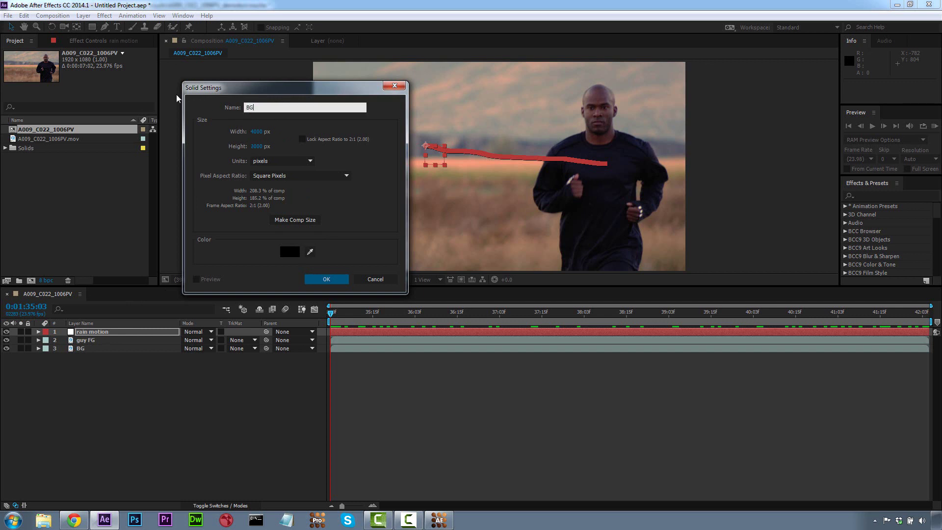
click(295, 252)
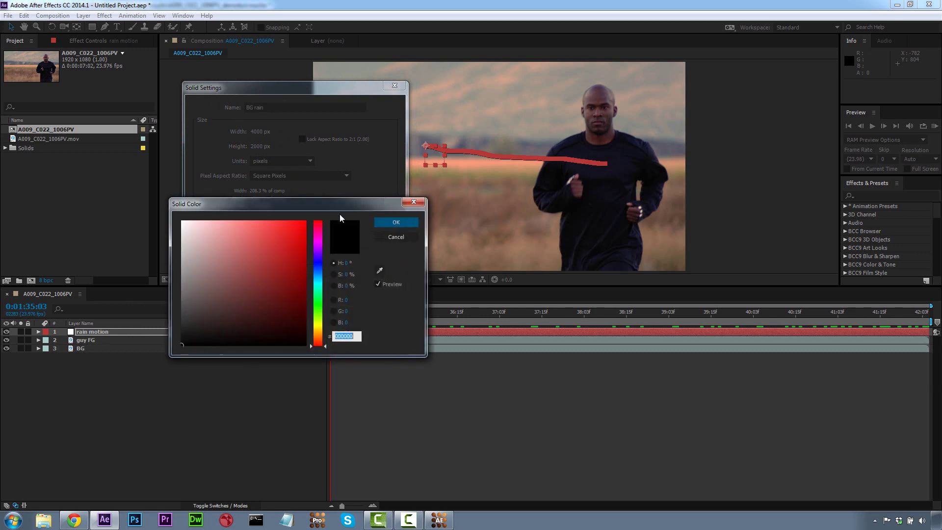
click(379, 223)
click(331, 278)
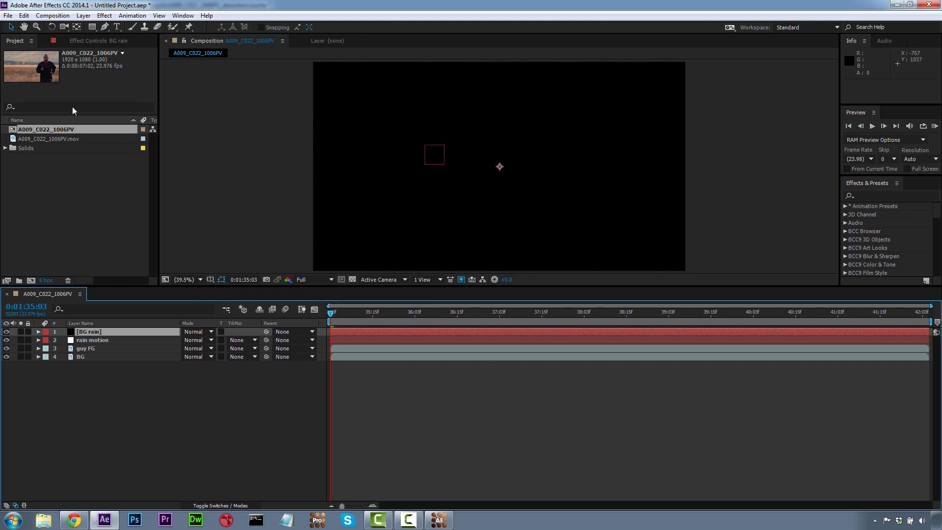
Create another solid named FG rain at the same size, placing it below rain motion and BG rain below guy FG.
click(84, 15)
mouse_move(89, 28)
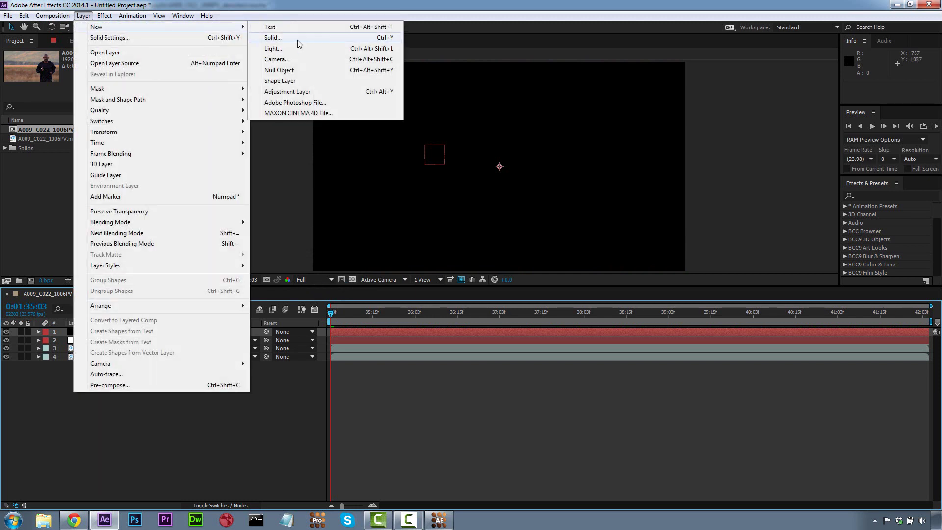
click(298, 40)
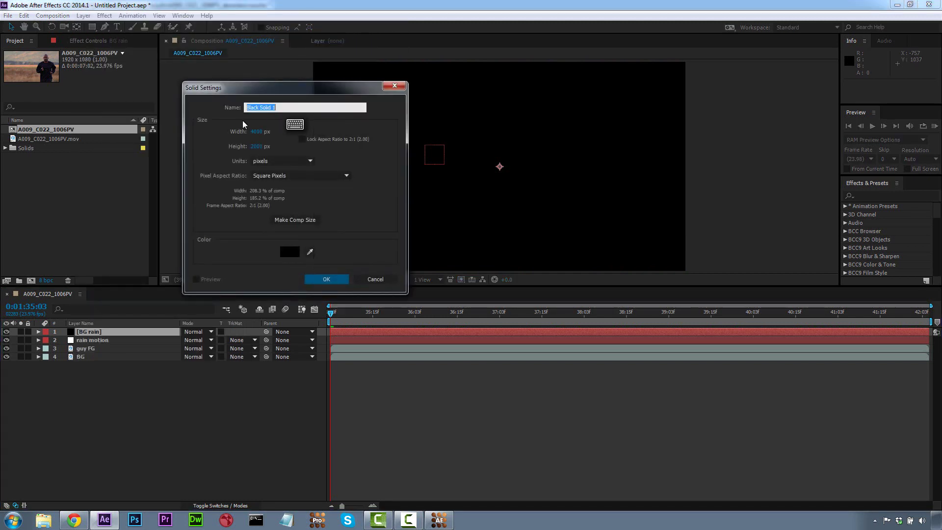
text(FG rain)
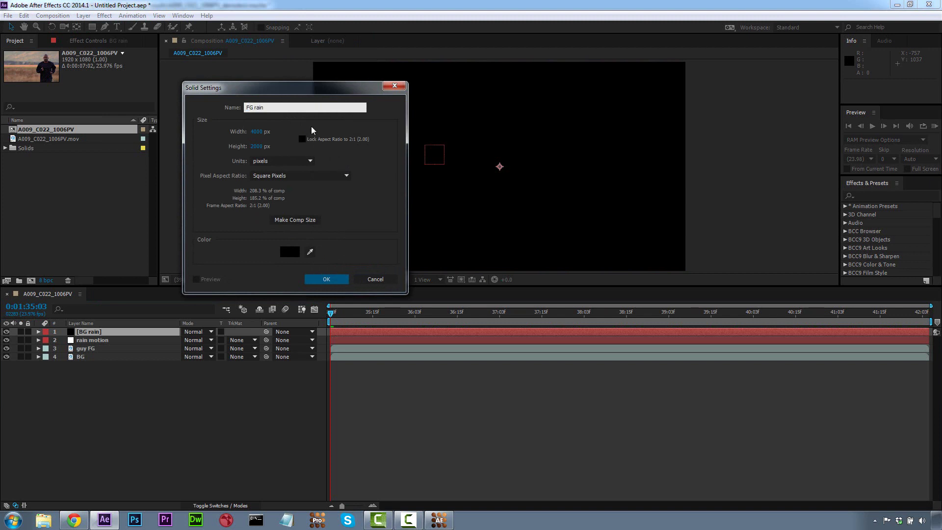
click(325, 279)
mouse_move(102, 340)
mouse_down()
mouse_move(94, 363)
mouse_move(101, 334)
mouse_move(104, 344)
mouse_up()
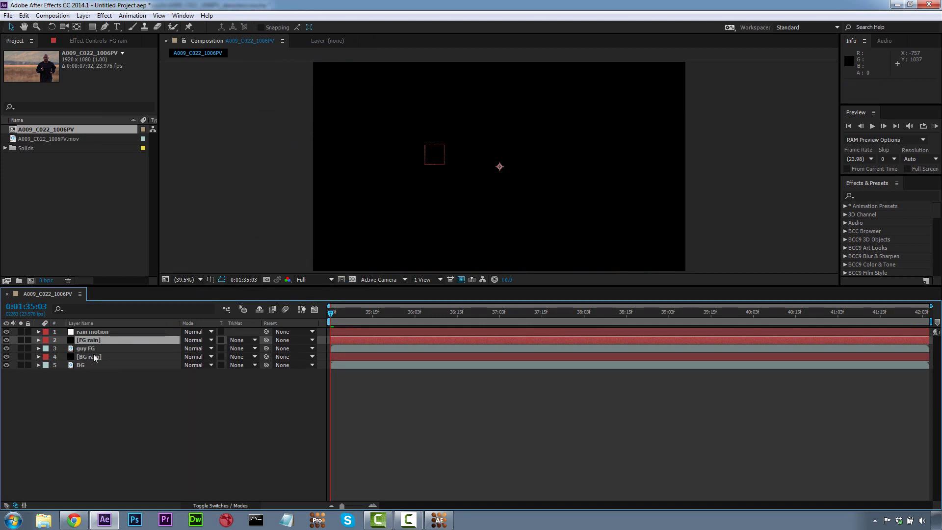
Set the blending mode of both the BG rain and FG rain layers to Screen.
click(155, 357)
click(197, 357)
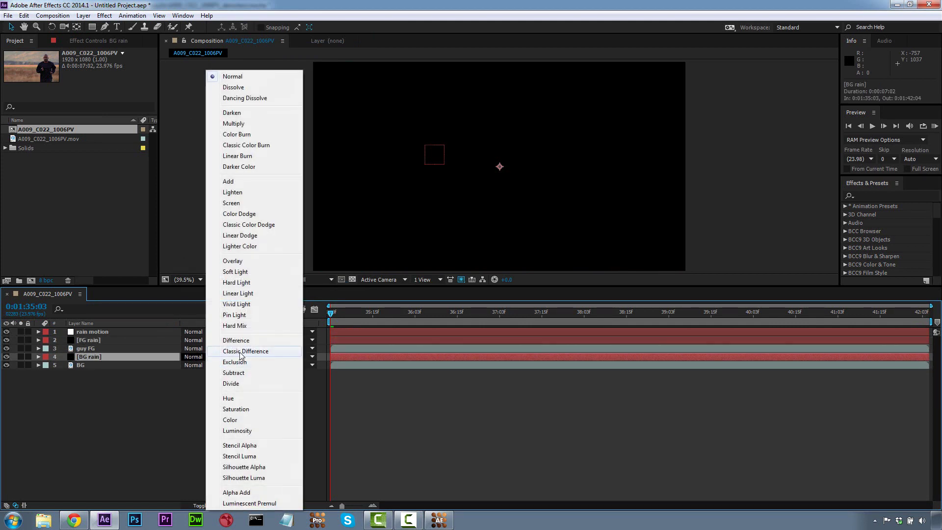
click(231, 203)
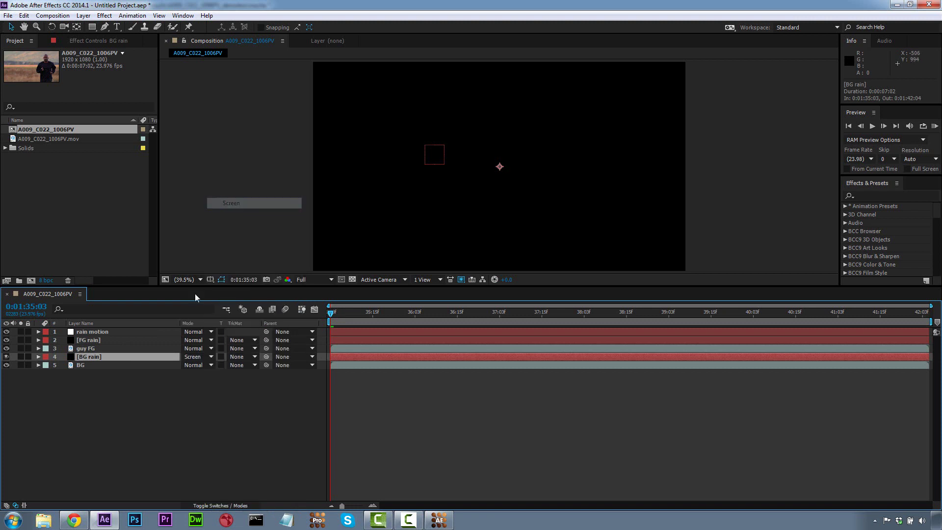
click(135, 339)
click(243, 339)
click(197, 340)
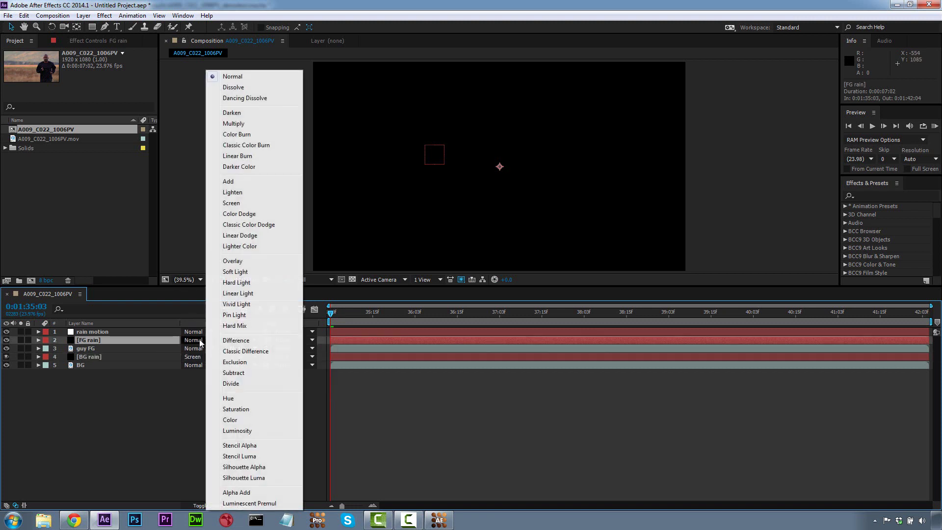
click(231, 202)
click(160, 399)
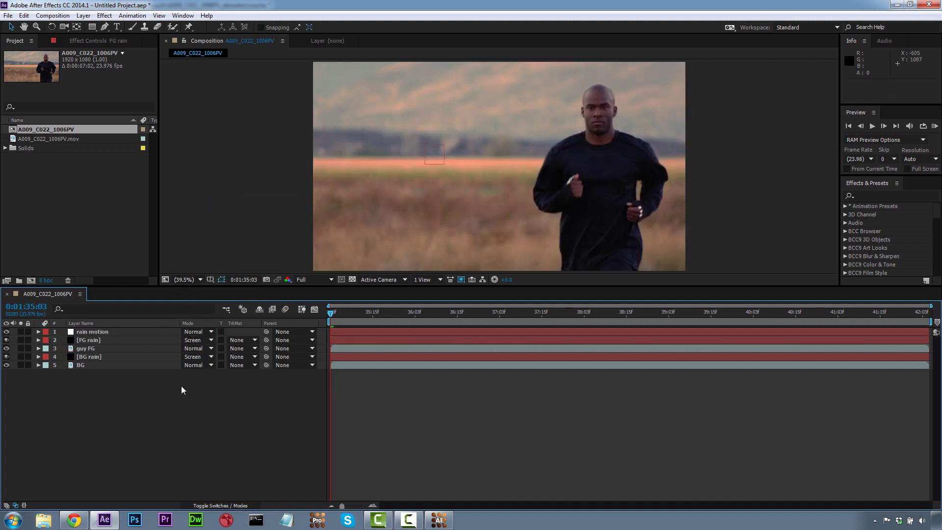
Apply the BCC Rain effect to the FG rain layer and set its Rain Amount to 50.
click(89, 340)
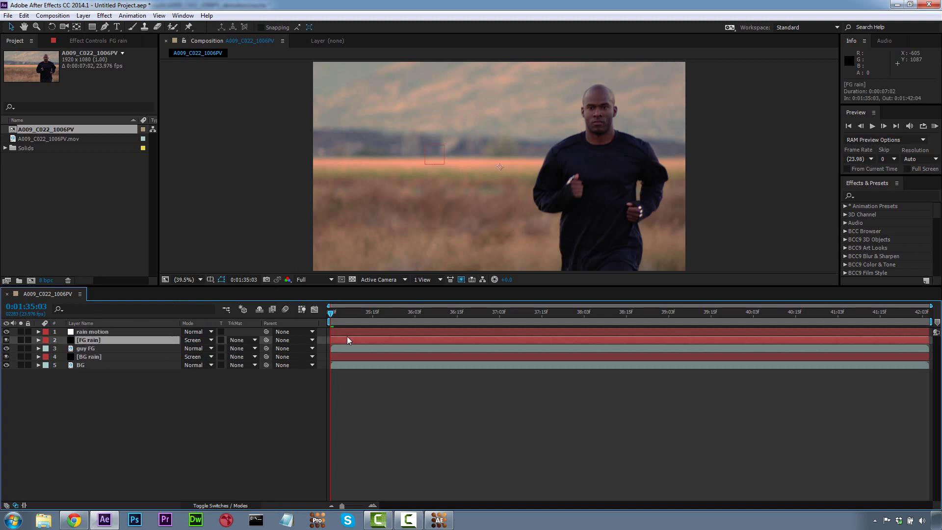
click(872, 196)
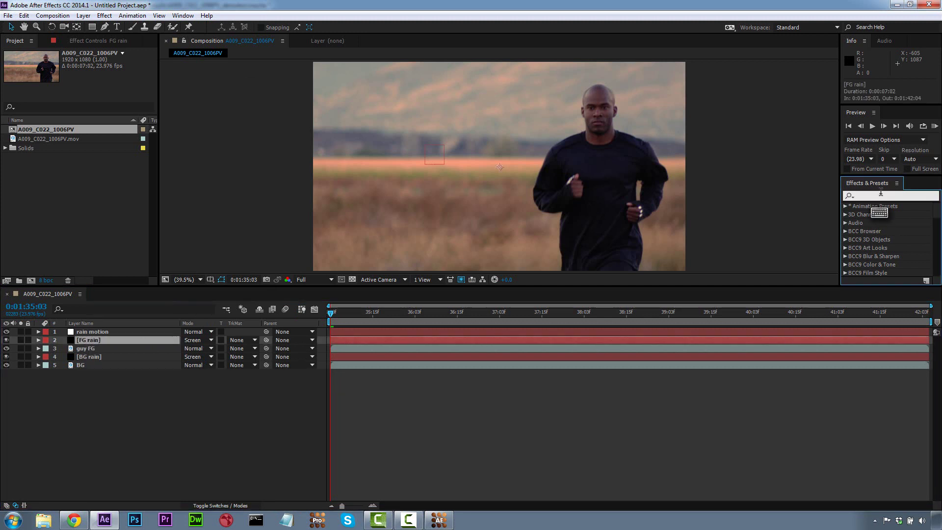
text(bcc rain)
drag(870, 214, 89, 340)
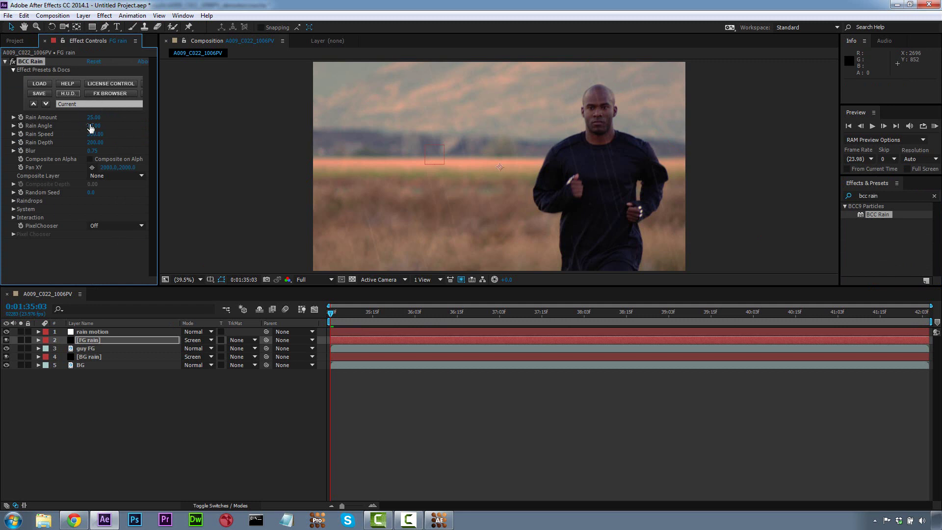
text(50)
key(Return)
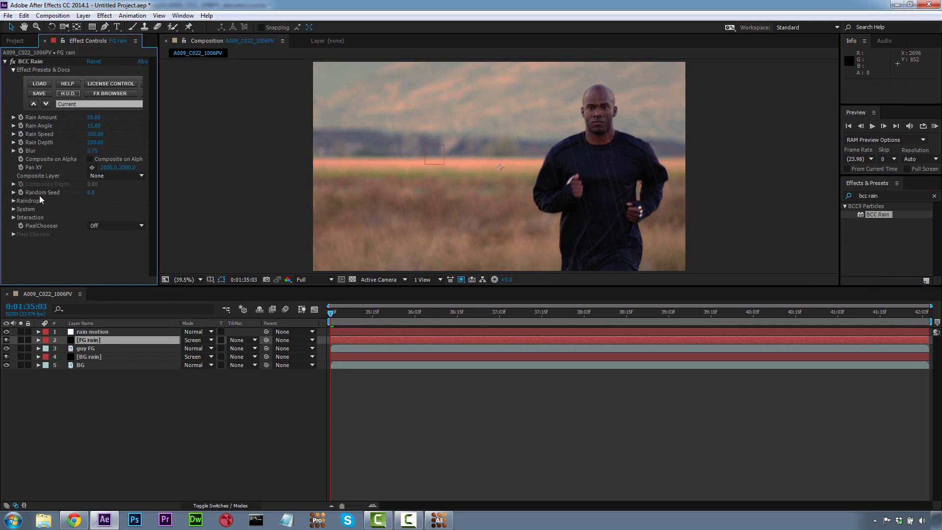
Expand the FG rain effect's Raindrops settings and set its Blur to 2.
click(14, 202)
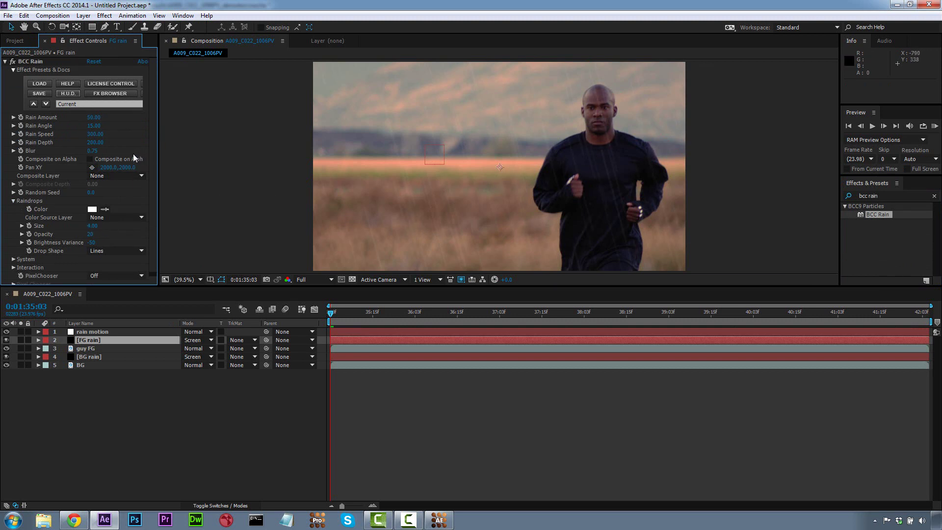
drag(94, 154, 103, 154)
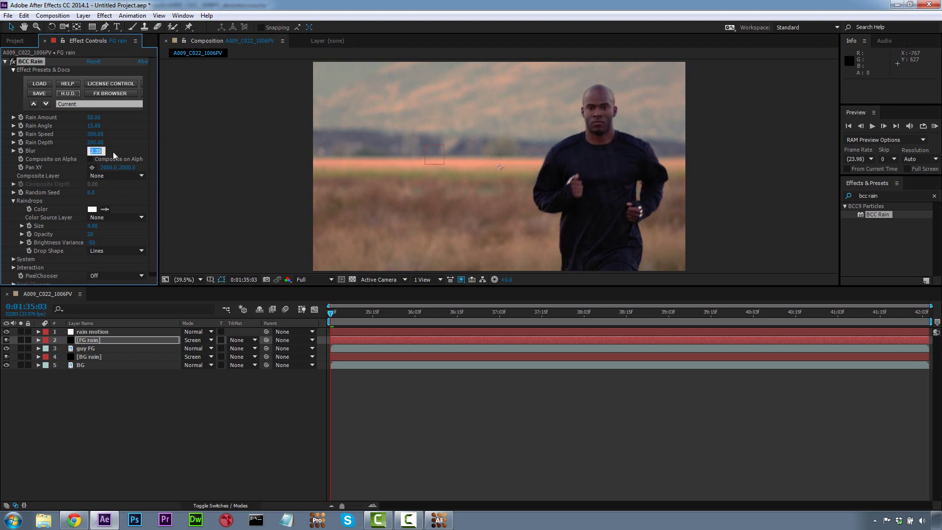
text(2)
key(Return)
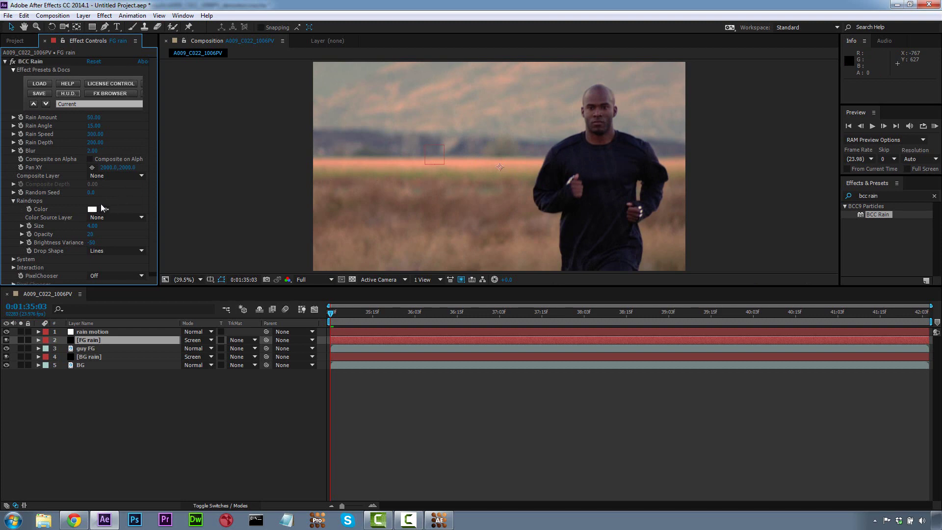
Parent the FG rain layer to the rain motion layer, scrubbing the timeline to check the rain.
drag(361, 316, 311, 287)
click(260, 310)
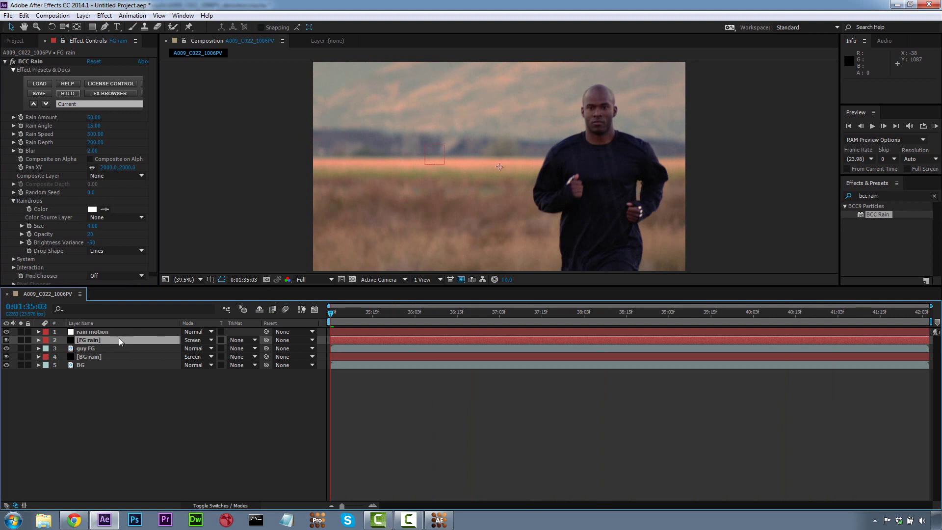
drag(268, 340, 99, 333)
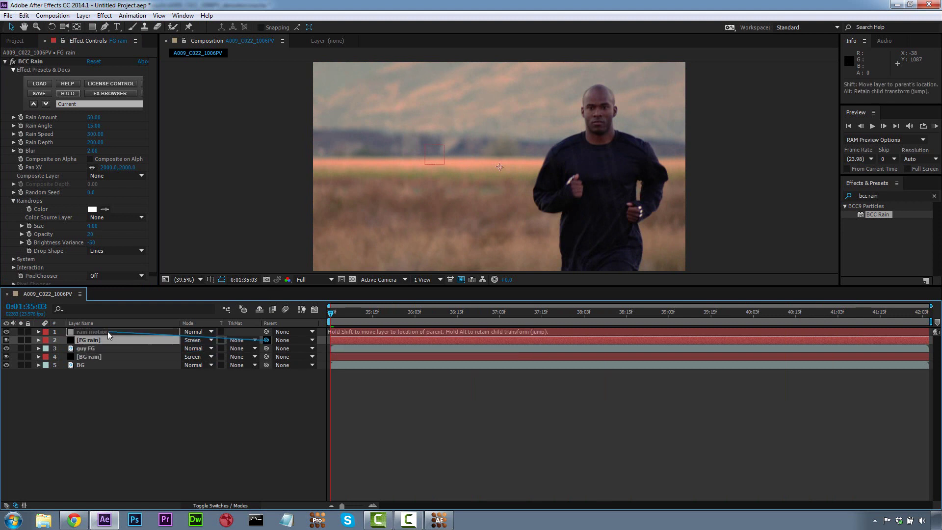
mouse_move(340, 315)
mouse_down()
mouse_move(570, 307)
mouse_move(674, 322)
mouse_move(907, 326)
mouse_move(487, 329)
mouse_move(323, 308)
mouse_up()
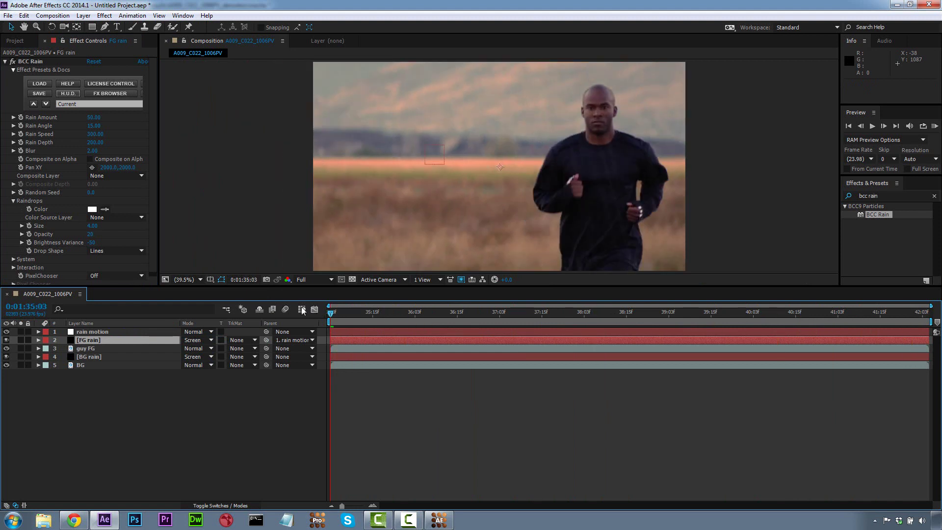
Apply the BCC Rain effect to the BG rain layer and set its Rain Amount to 200.
click(96, 361)
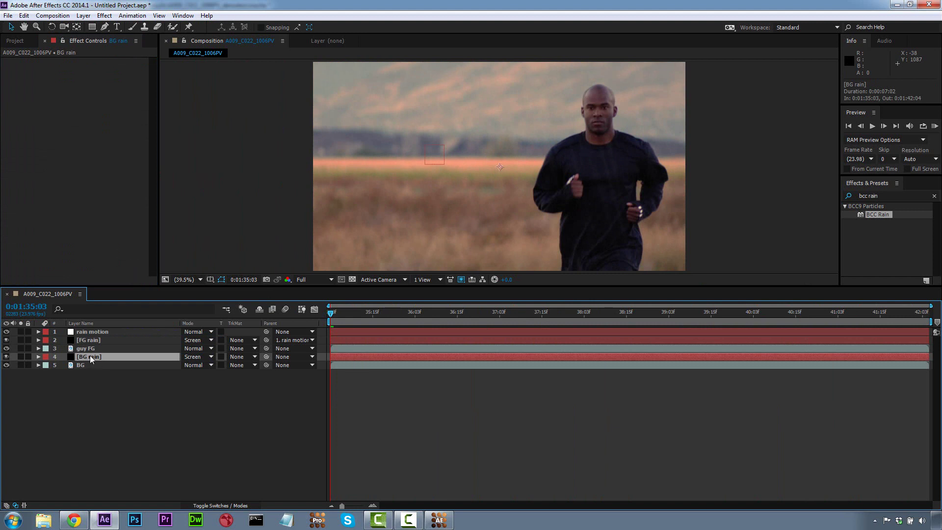
drag(859, 216, 96, 361)
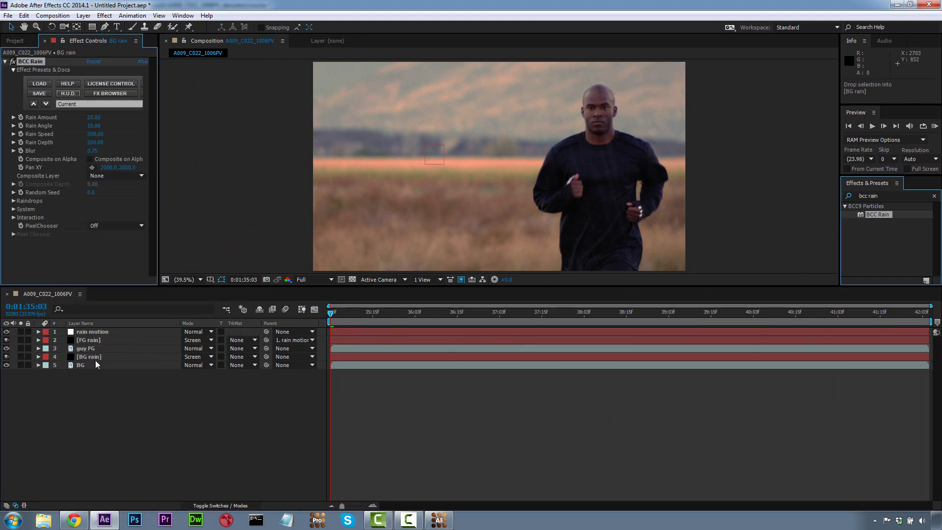
click(95, 119)
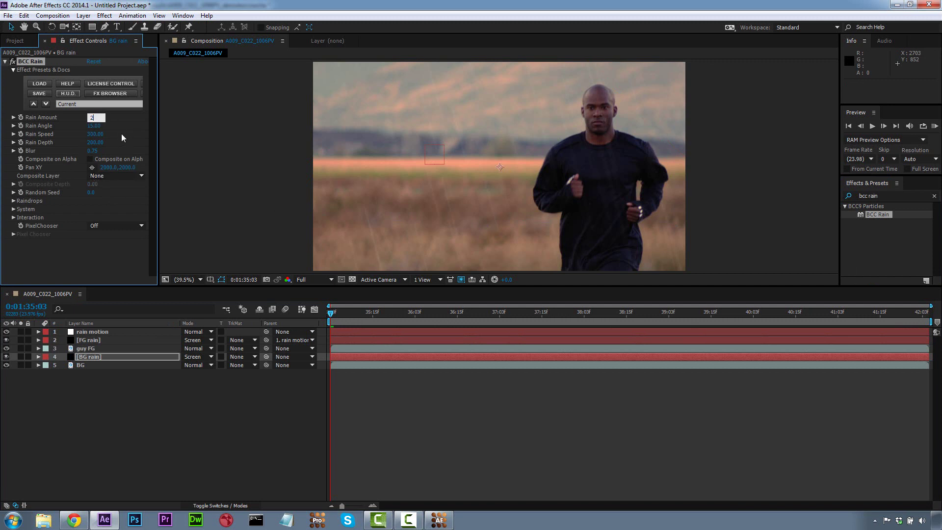
key(Return)
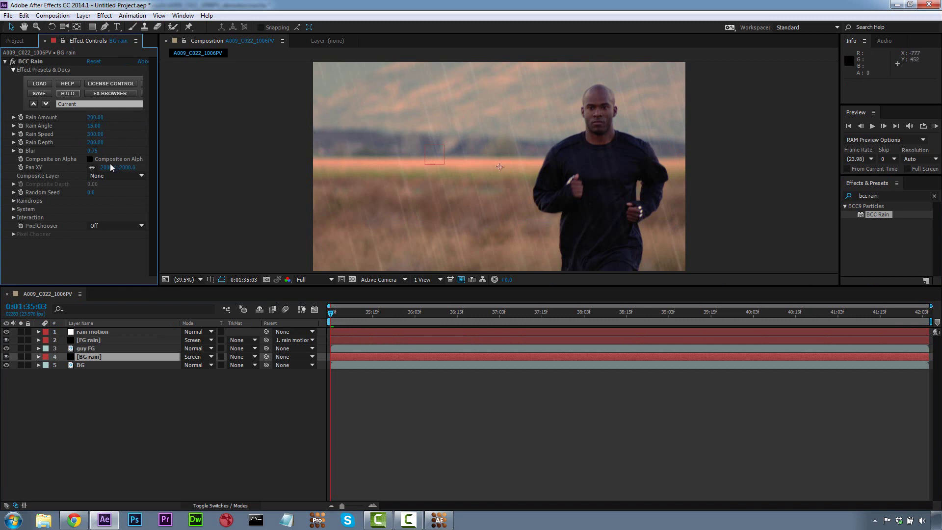
Set the BG rain effect's Blur to 1 and its raindrop Size to 0.5.
drag(92, 151, 111, 151)
click(18, 202)
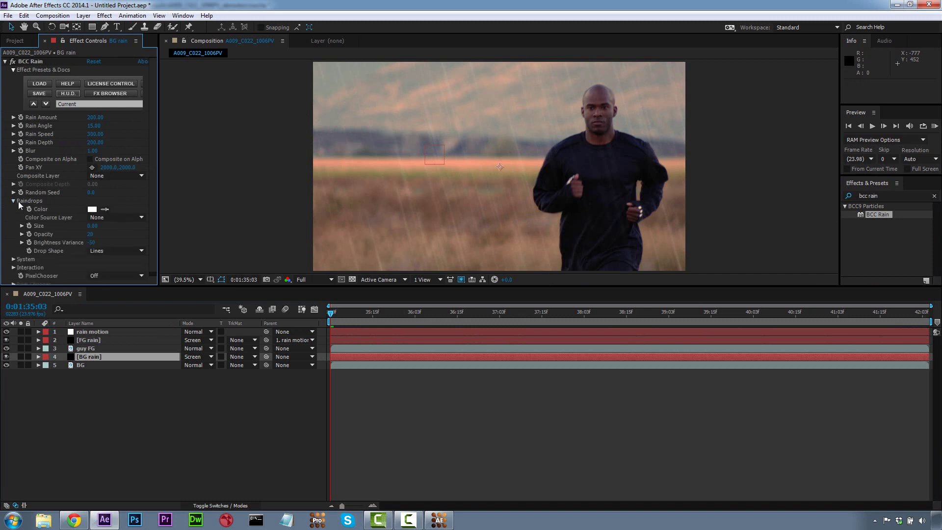
click(92, 226)
text(.5)
key(Return)
Scrub through to the end of the clip to check both rain layers, and return to the first frame.
drag(351, 318, 893, 336)
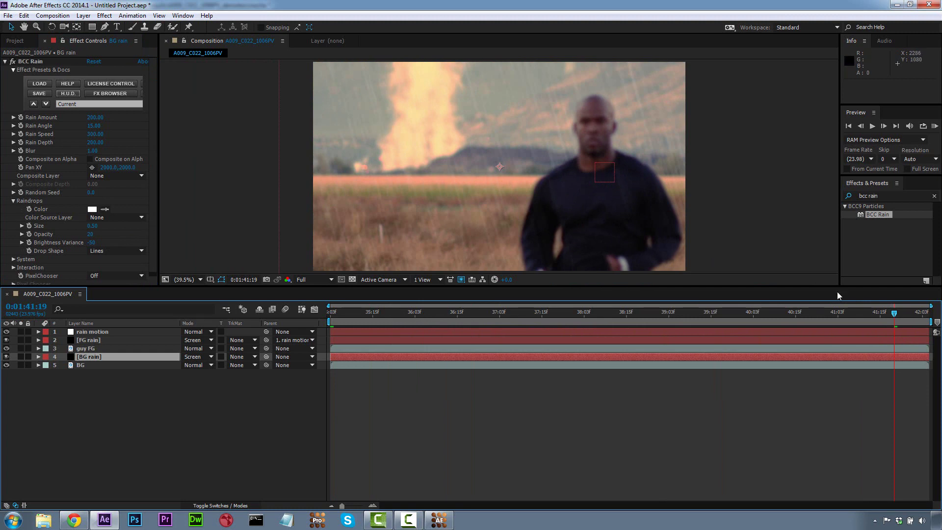
drag(894, 320, 929, 323)
key(Home)
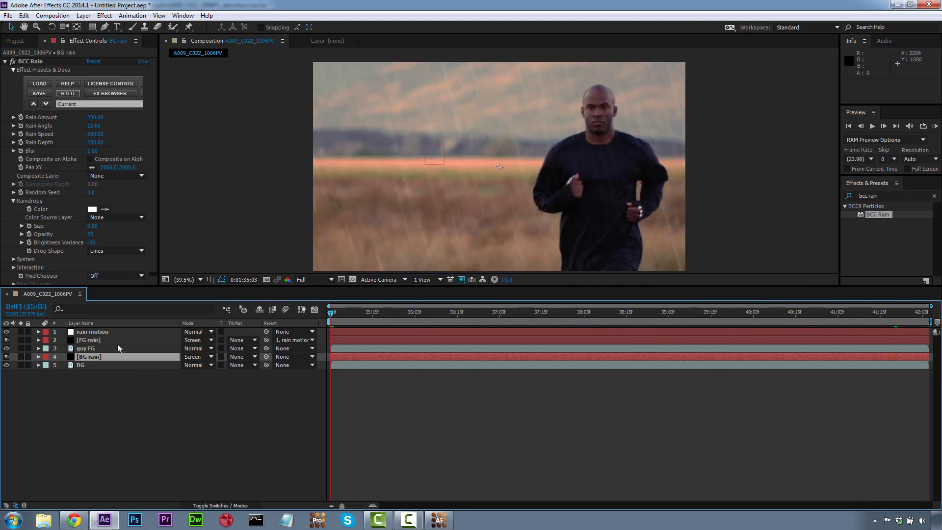
Create a new adjustment layer above the rain motion layer.
click(110, 331)
click(83, 15)
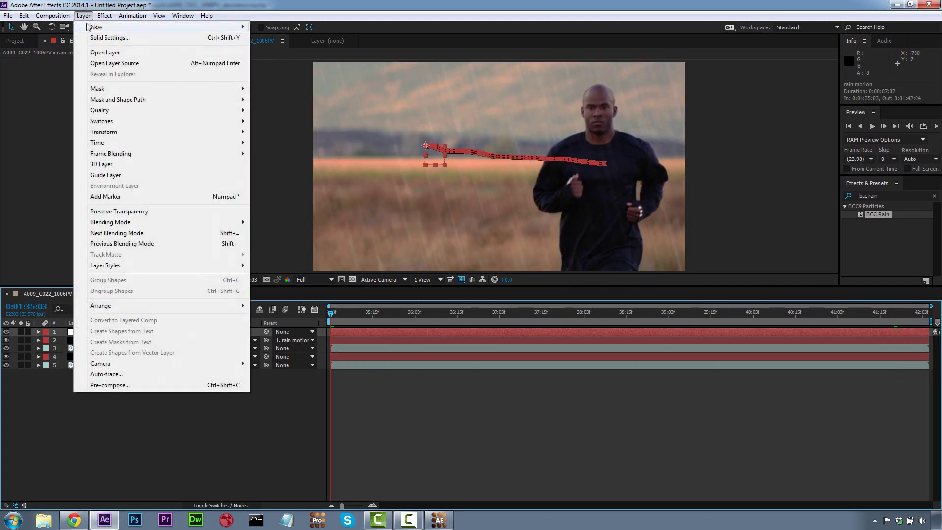
mouse_move(202, 30)
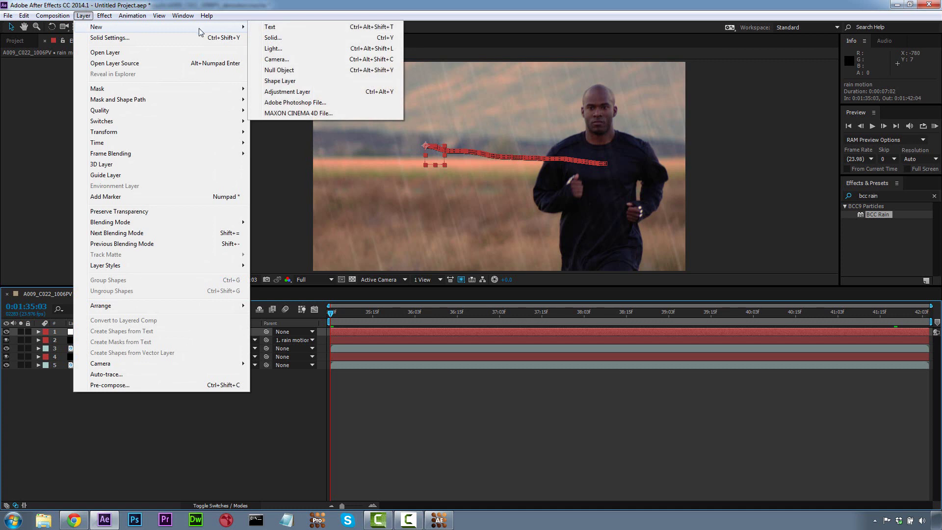
click(286, 92)
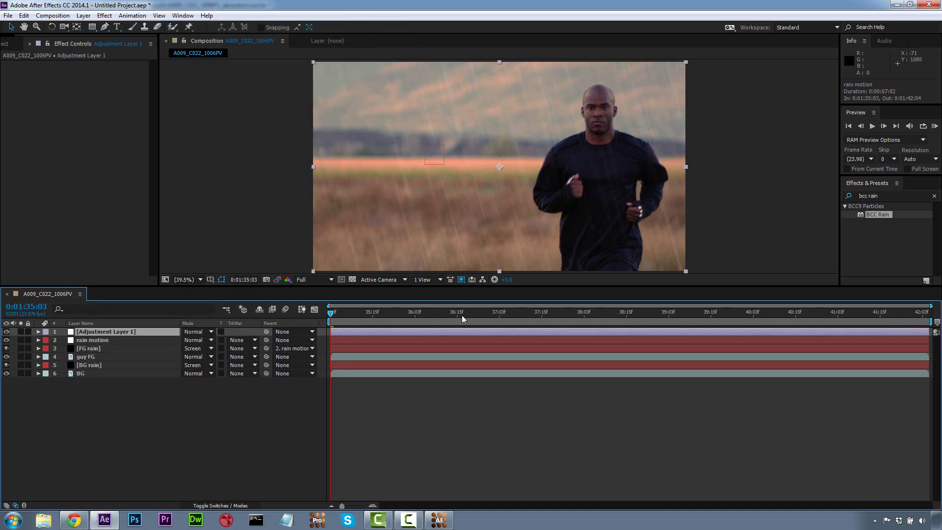
Search the effects for "bcc color" and apply BCC Color Correction to the new adjustment layer.
click(898, 216)
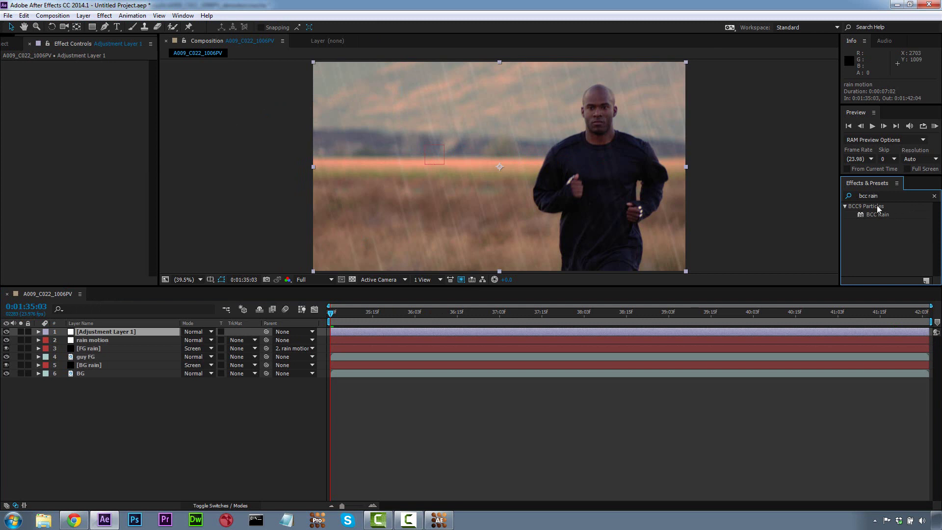
click(886, 196)
key(BackSpace)
key(BackSpace)
key(BackSpace)
key(BackSpace)
text(color)
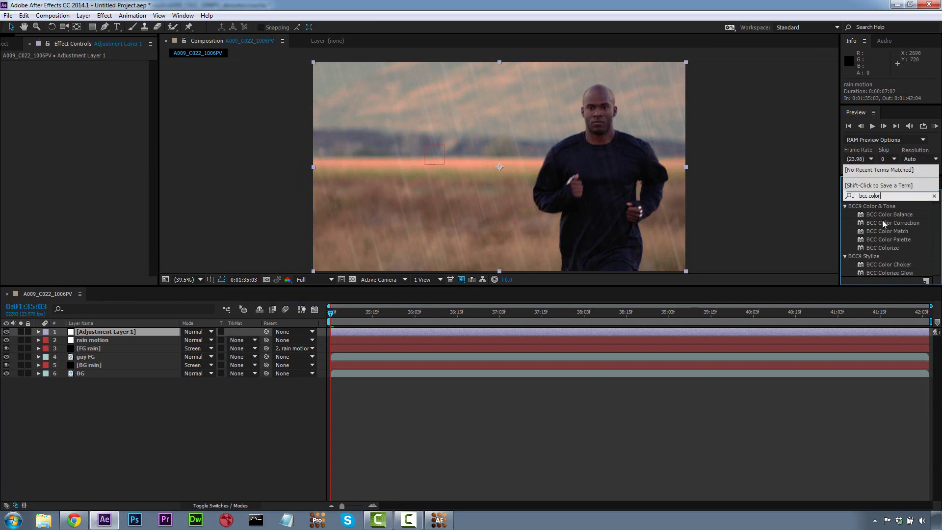
drag(882, 220, 136, 331)
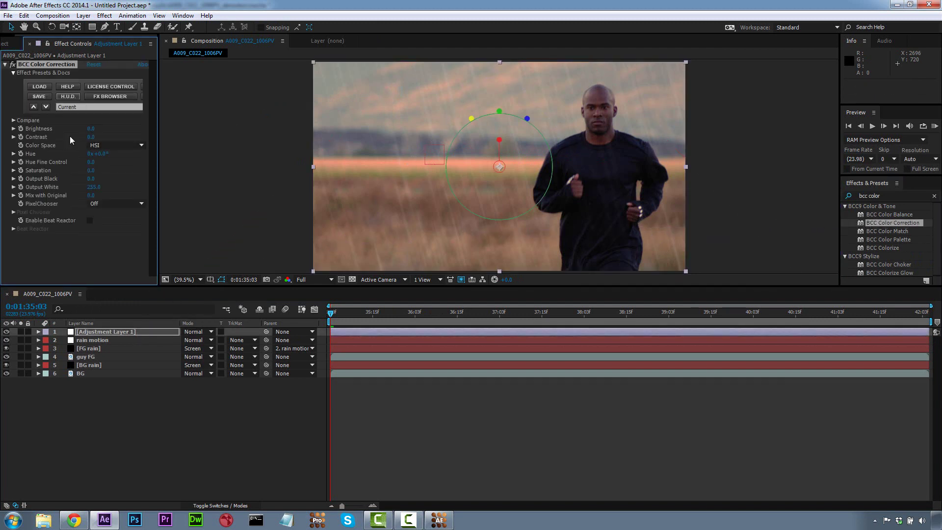
Set the color correction's Contrast to -23, Hue to -139°, Output Black to 5 and Mix with Original to 53, comparing with the adjustment layer hidden.
drag(91, 139, 82, 137)
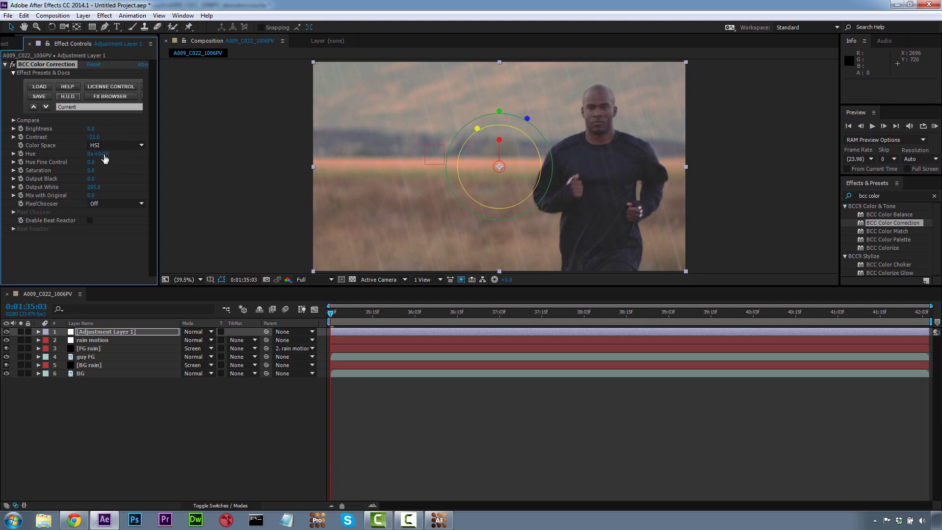
drag(93, 154, 86, 154)
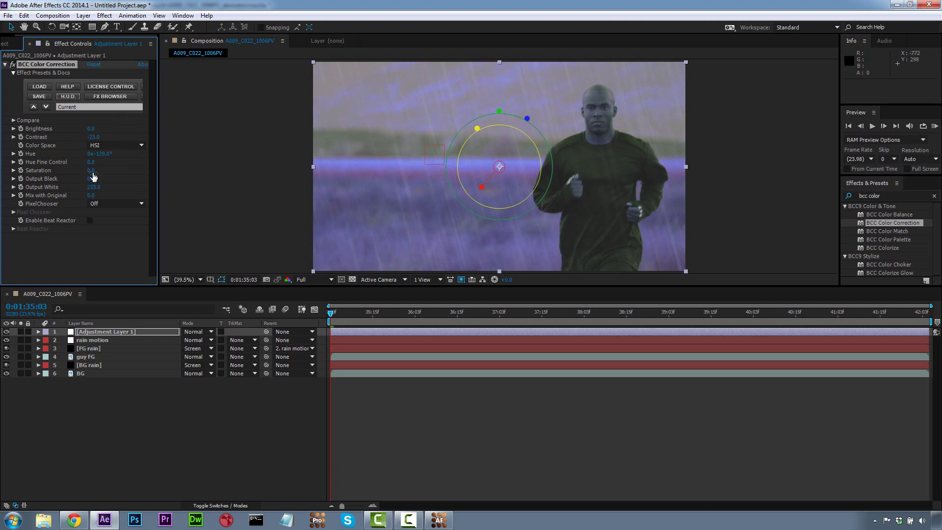
drag(96, 179, 82, 178)
drag(90, 179, 95, 179)
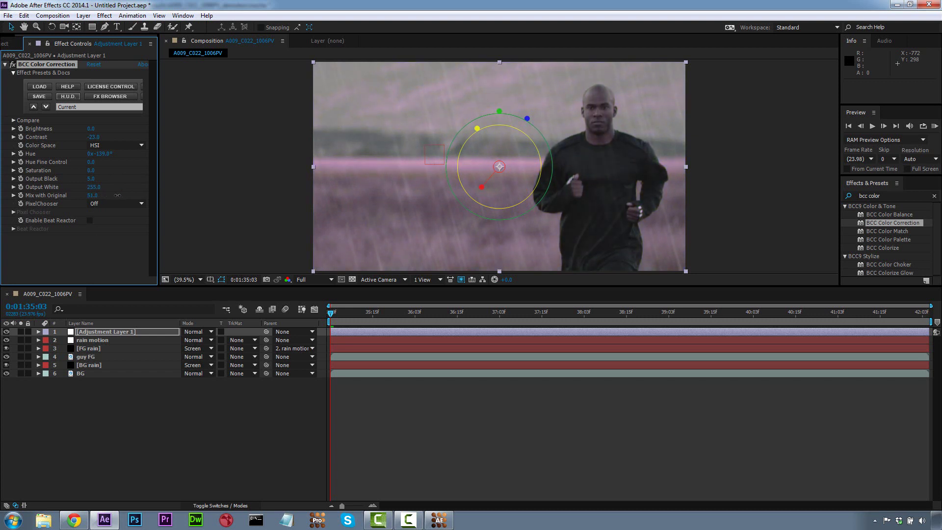
click(6, 332)
click(7, 332)
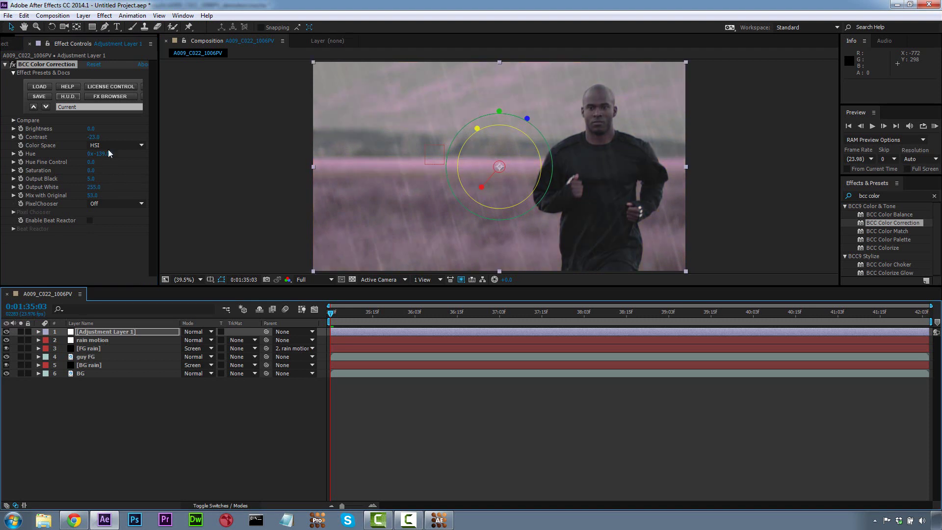
Set the color correction's Hue to -167° and compare the shot with the adjustment layer hidden and shown.
click(93, 153)
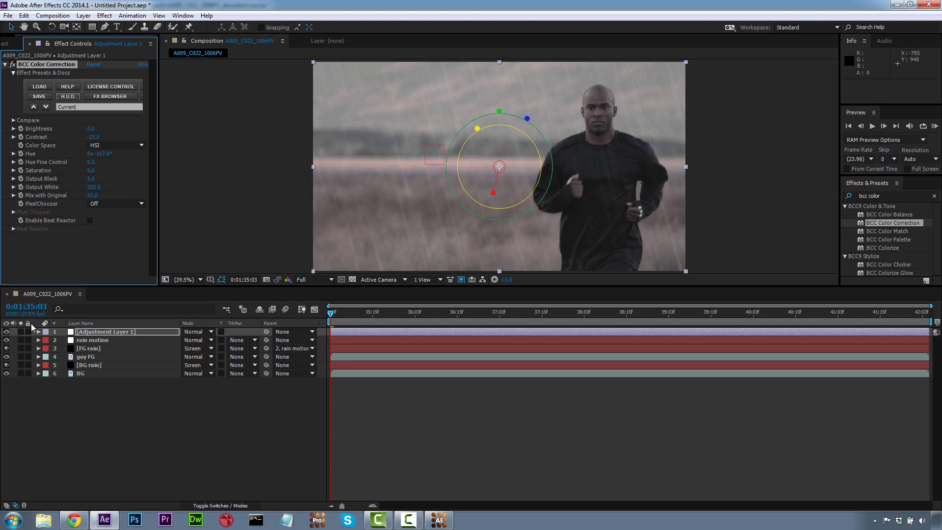
click(6, 333)
click(6, 332)
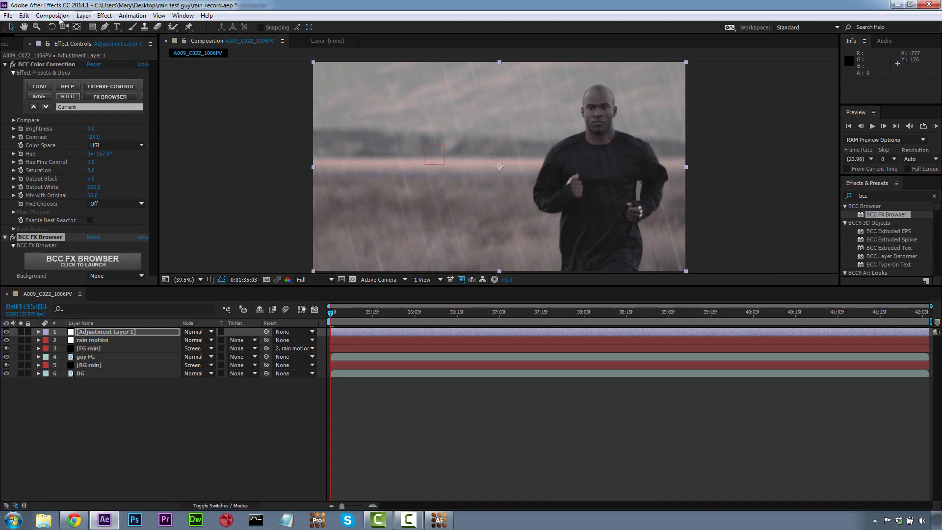
Add the runner composition to the render queue and save its output file name with the ending "_recording_final".
click(53, 15)
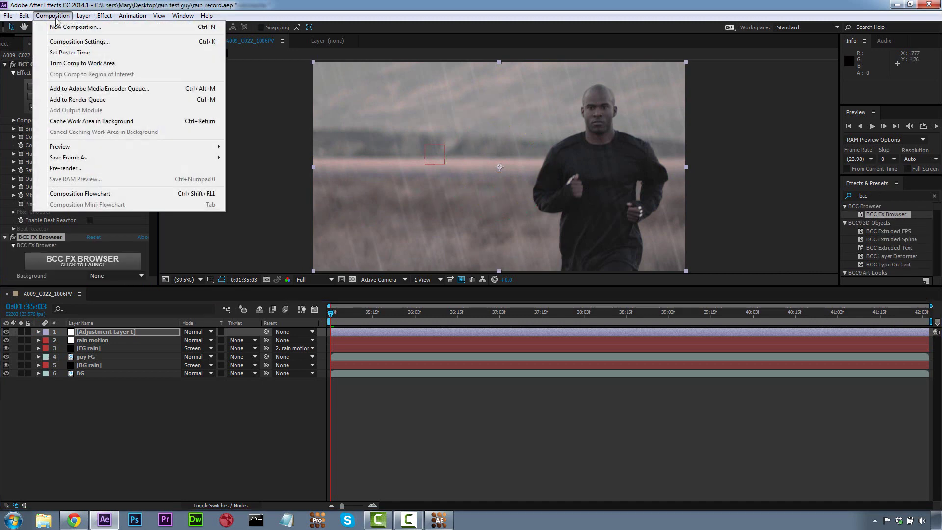
click(83, 99)
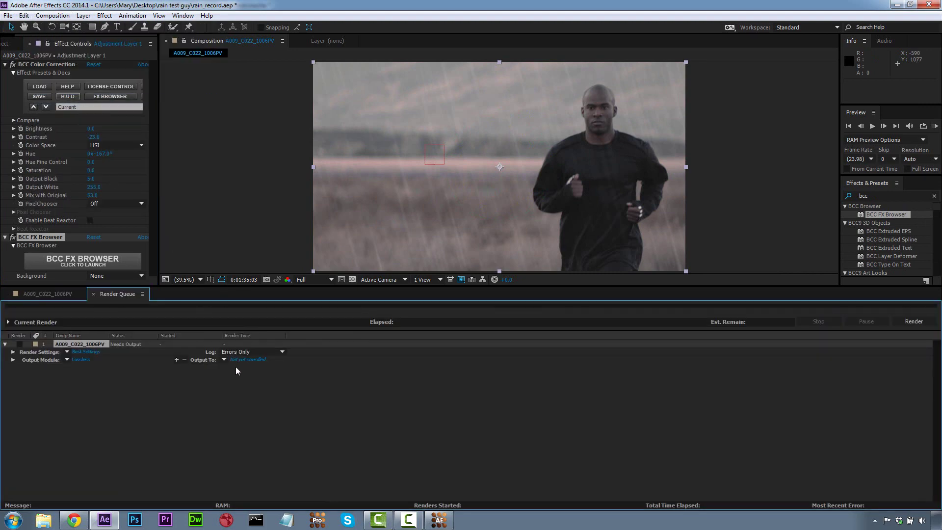
click(248, 360)
text(_recording_final)
click(392, 295)
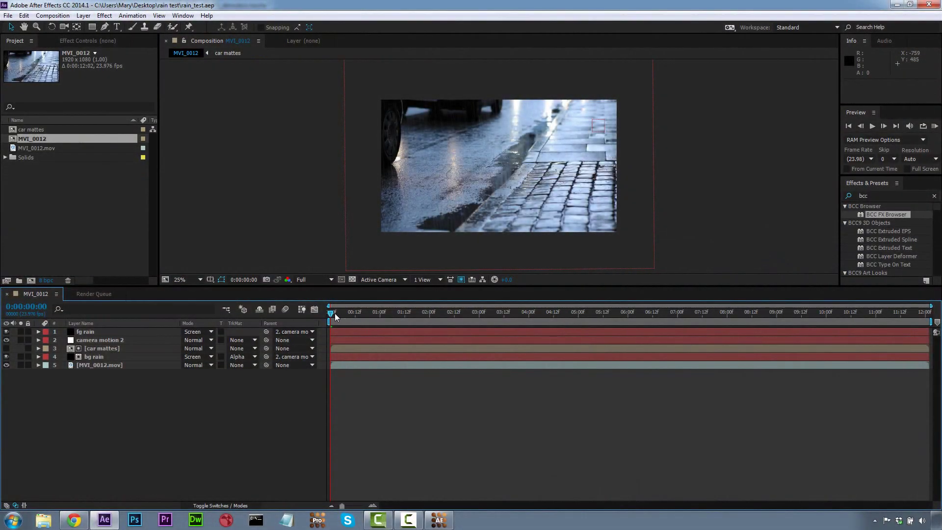
Preview the rain in the MVI_0012 street composition and scrub forward to 0:00:08:02 to view the cars.
drag(335, 313, 330, 315)
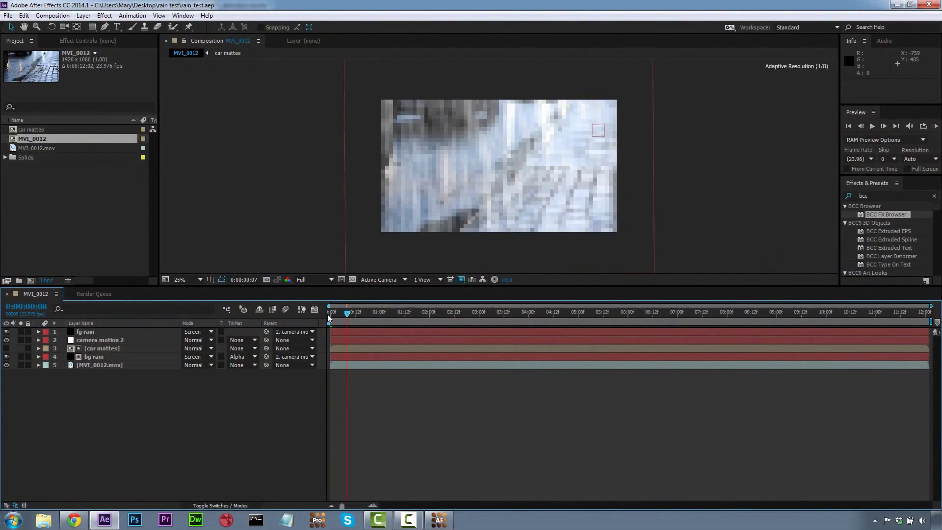
click(873, 126)
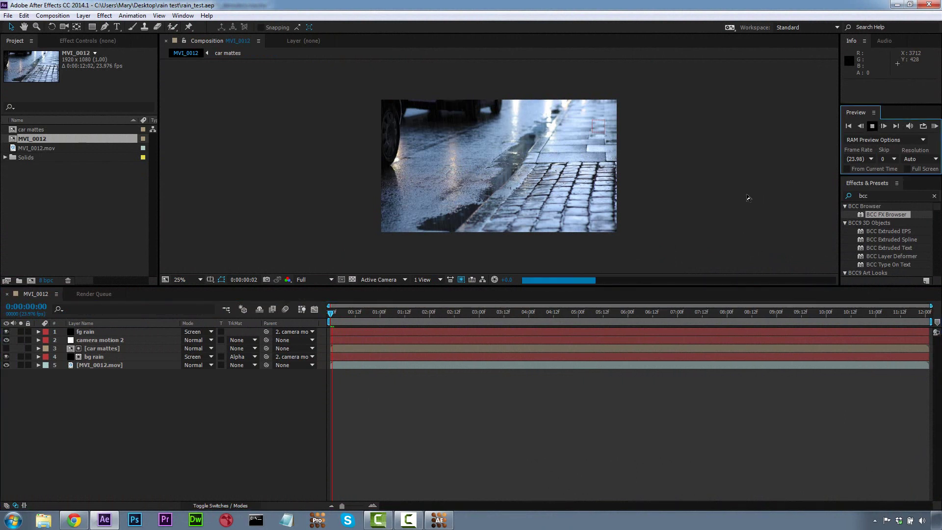
click(450, 267)
drag(362, 314, 731, 314)
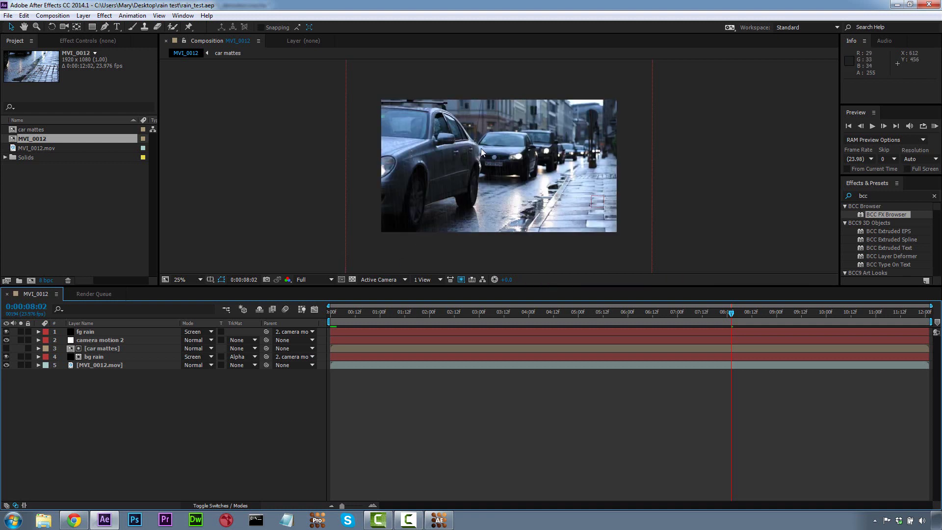
Open the car mattes composition, select the car matte 2 layer and preview the mattes from the first frame.
double_click(103, 349)
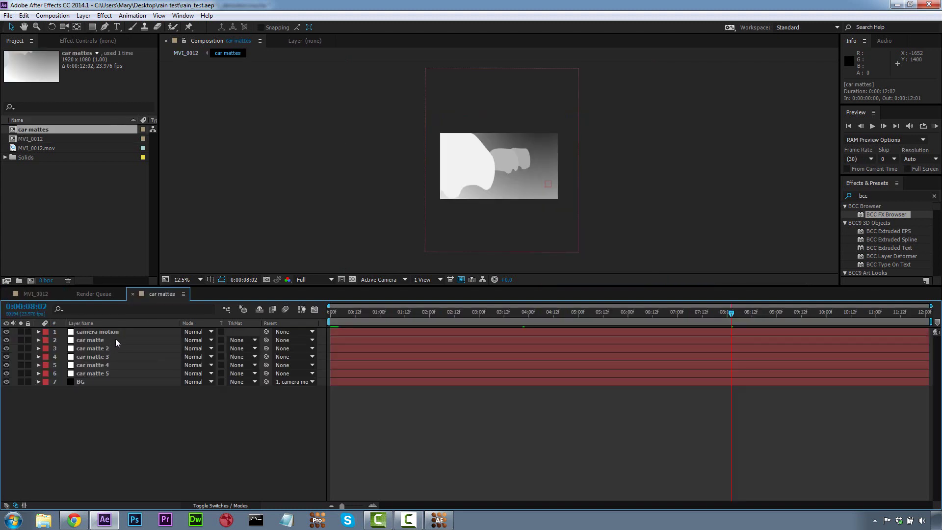
click(95, 349)
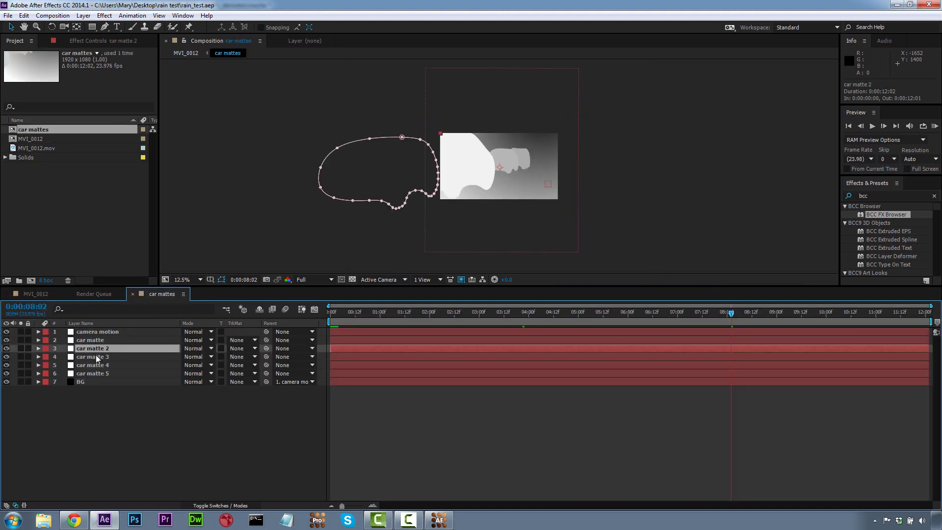
key(Home)
click(872, 127)
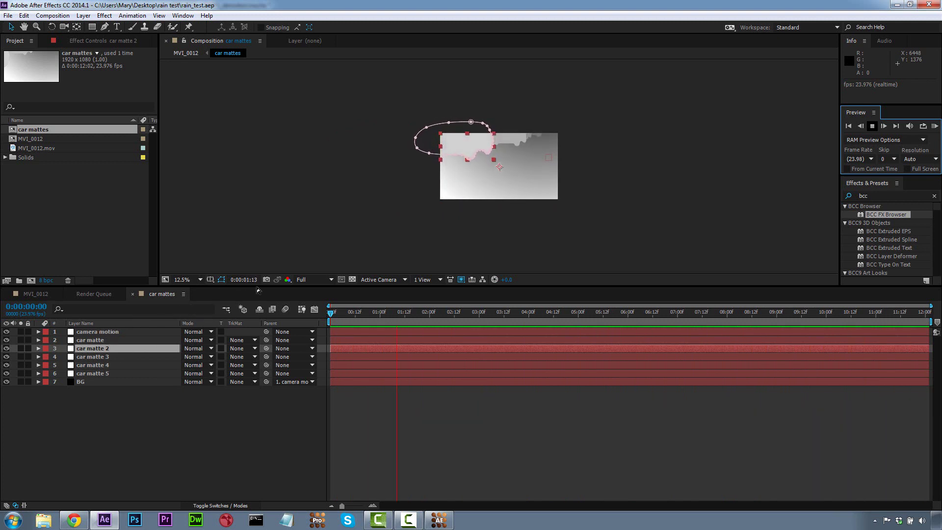
click(505, 314)
drag(506, 315, 330, 314)
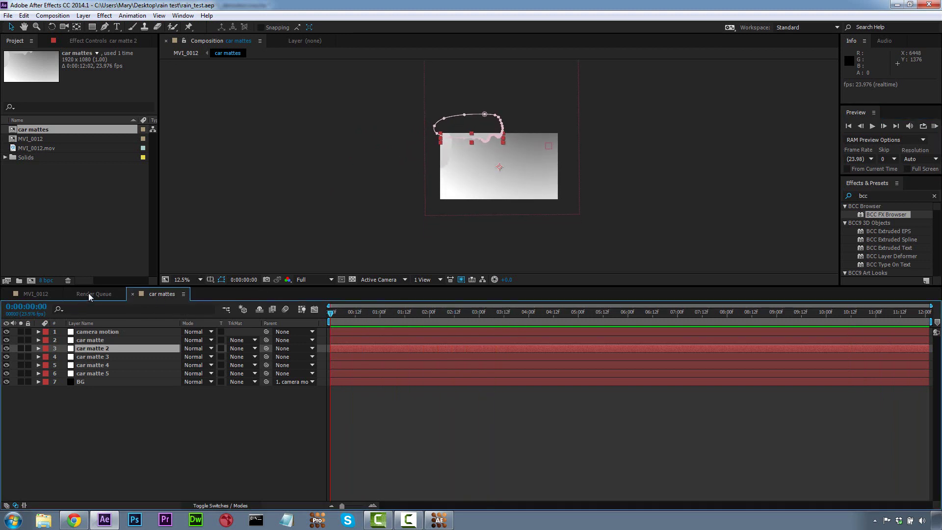
Return to the MVI_0012 composition and examine its bg rain and fg rain layers.
click(88, 293)
click(43, 295)
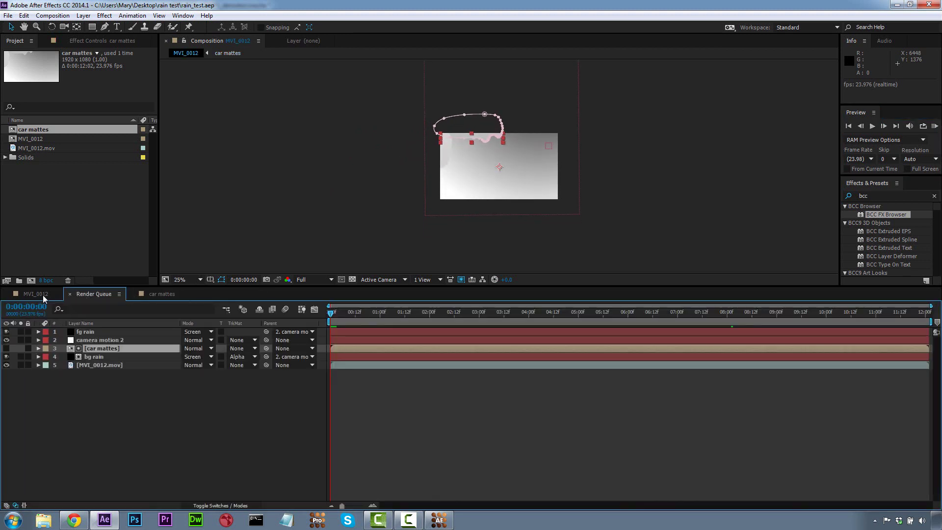
click(101, 333)
click(96, 357)
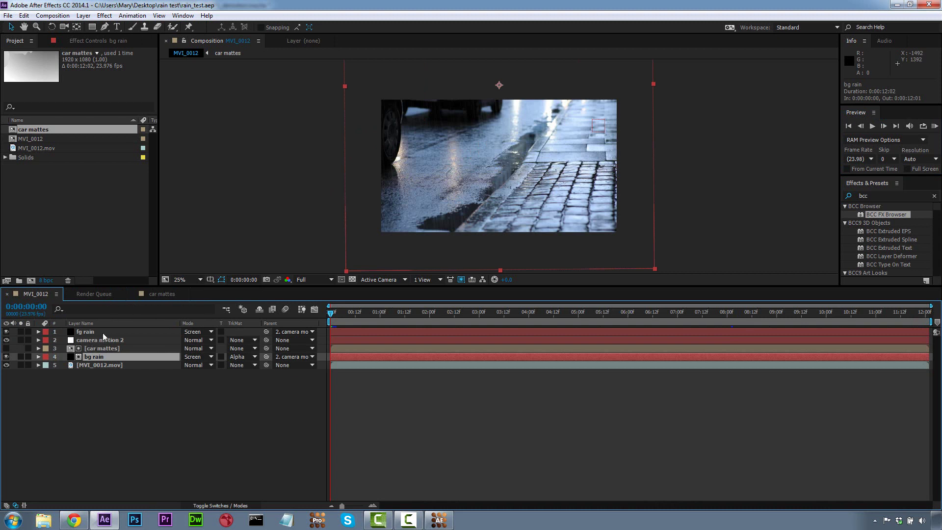
click(123, 333)
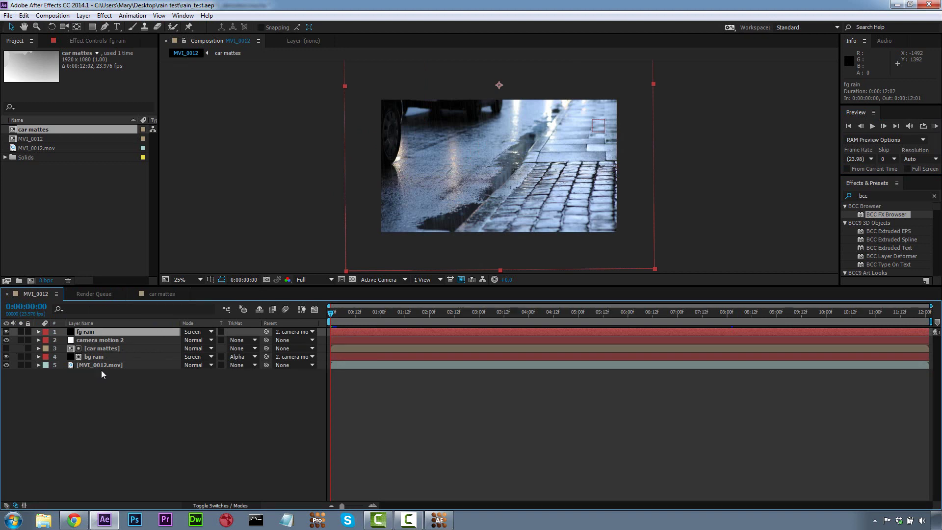
Add the MVI_0012 composition to the render queue with output file MVI_0012_recording.mov and start the render.
drag(342, 318, 438, 314)
key(Home)
click(52, 15)
click(79, 98)
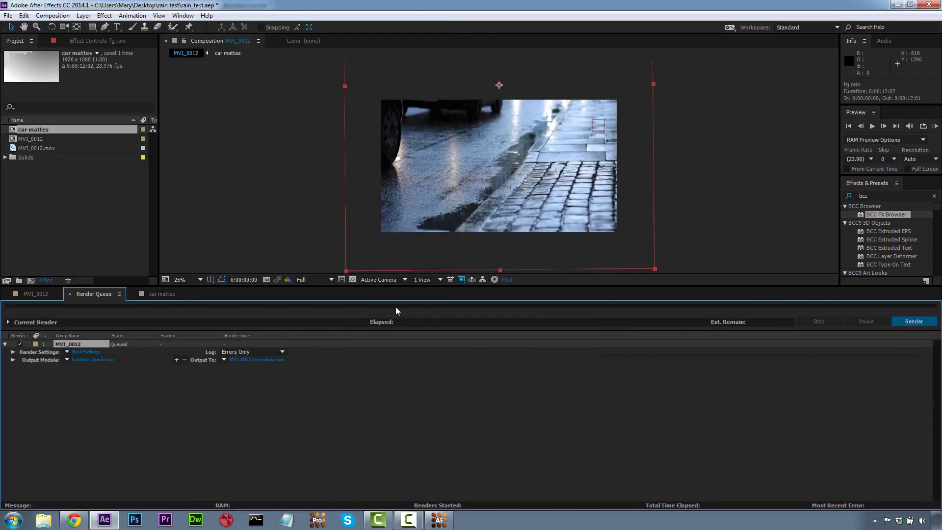
click(914, 321)
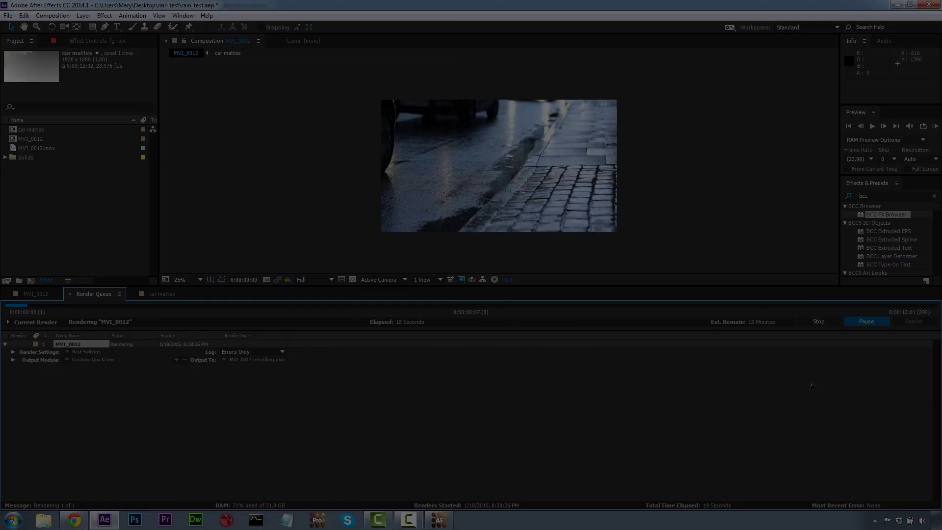